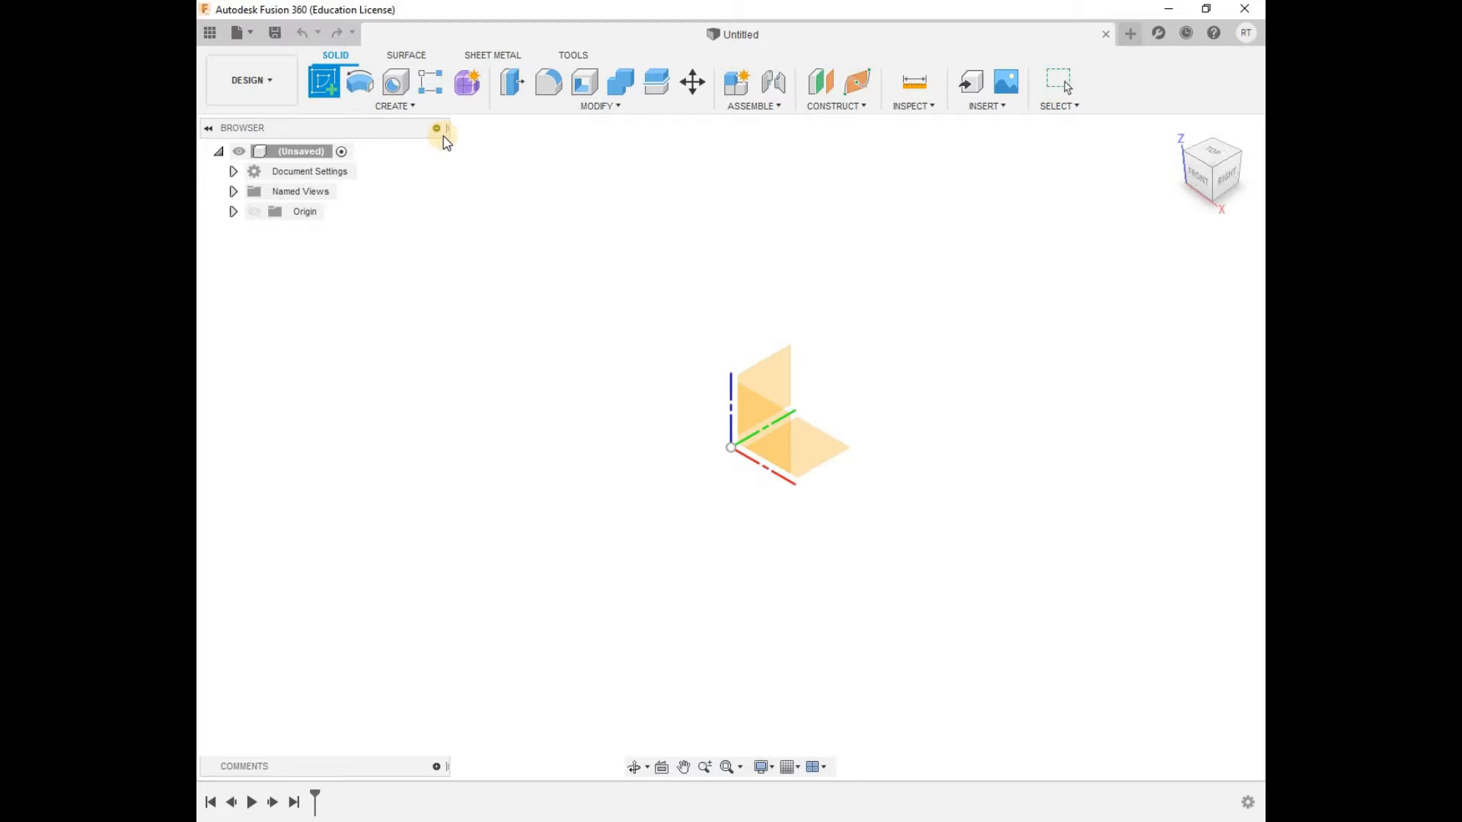
Start a sketch on the horizontal XY plane and begin a two-point rectangle from the origin.
click(815, 447)
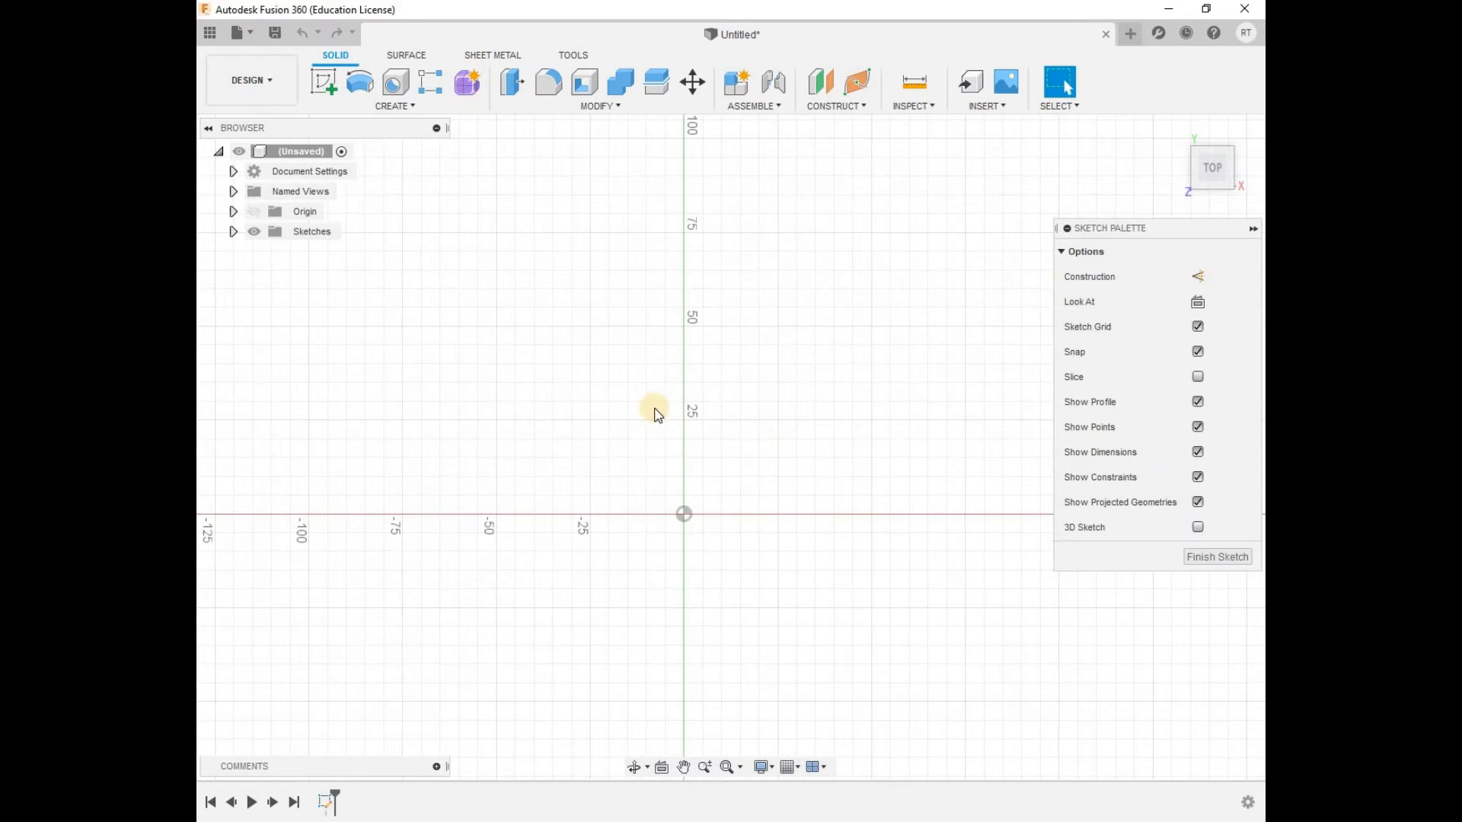
click(368, 108)
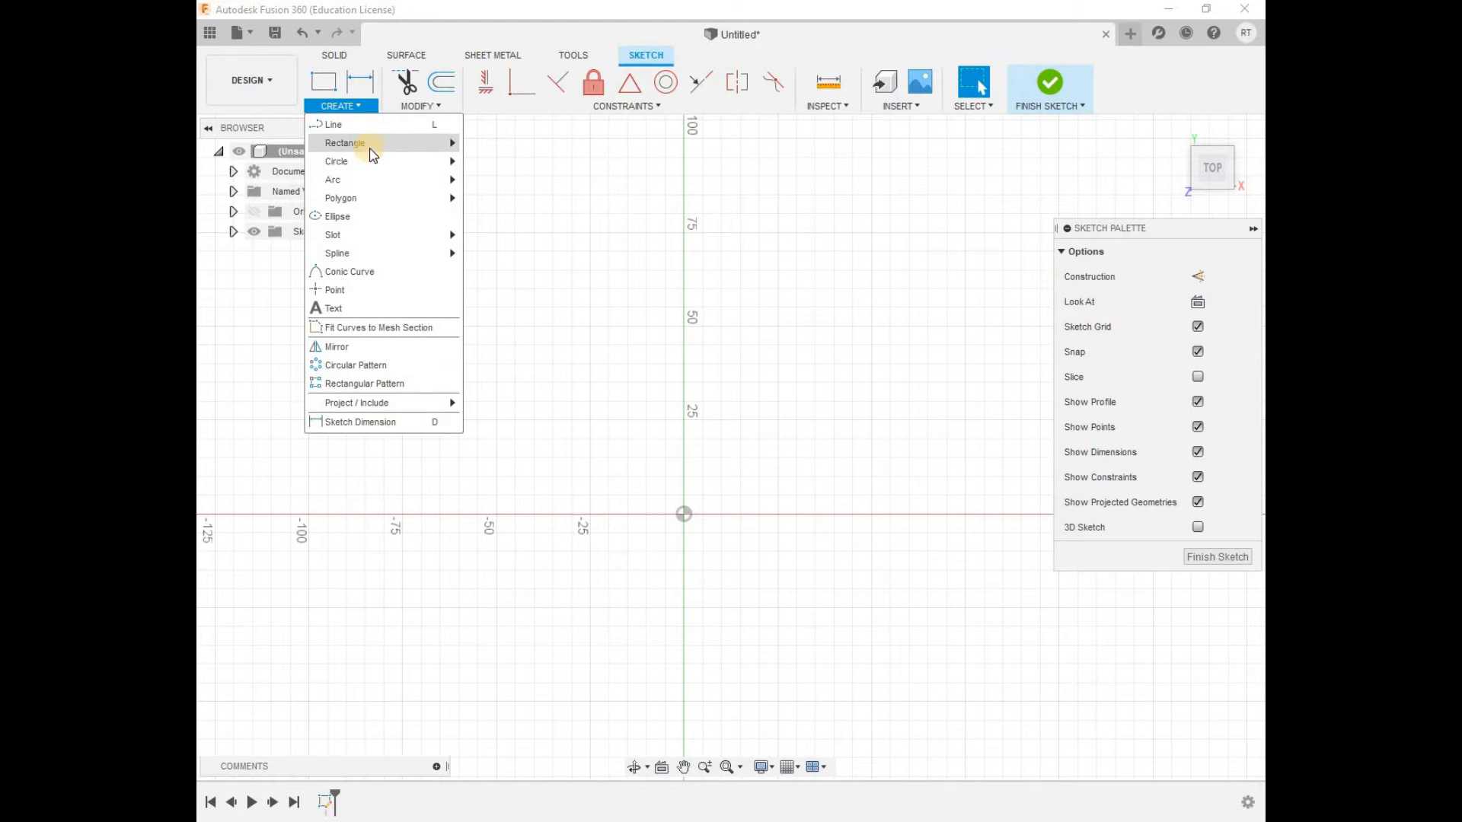
mouse_move(368, 144)
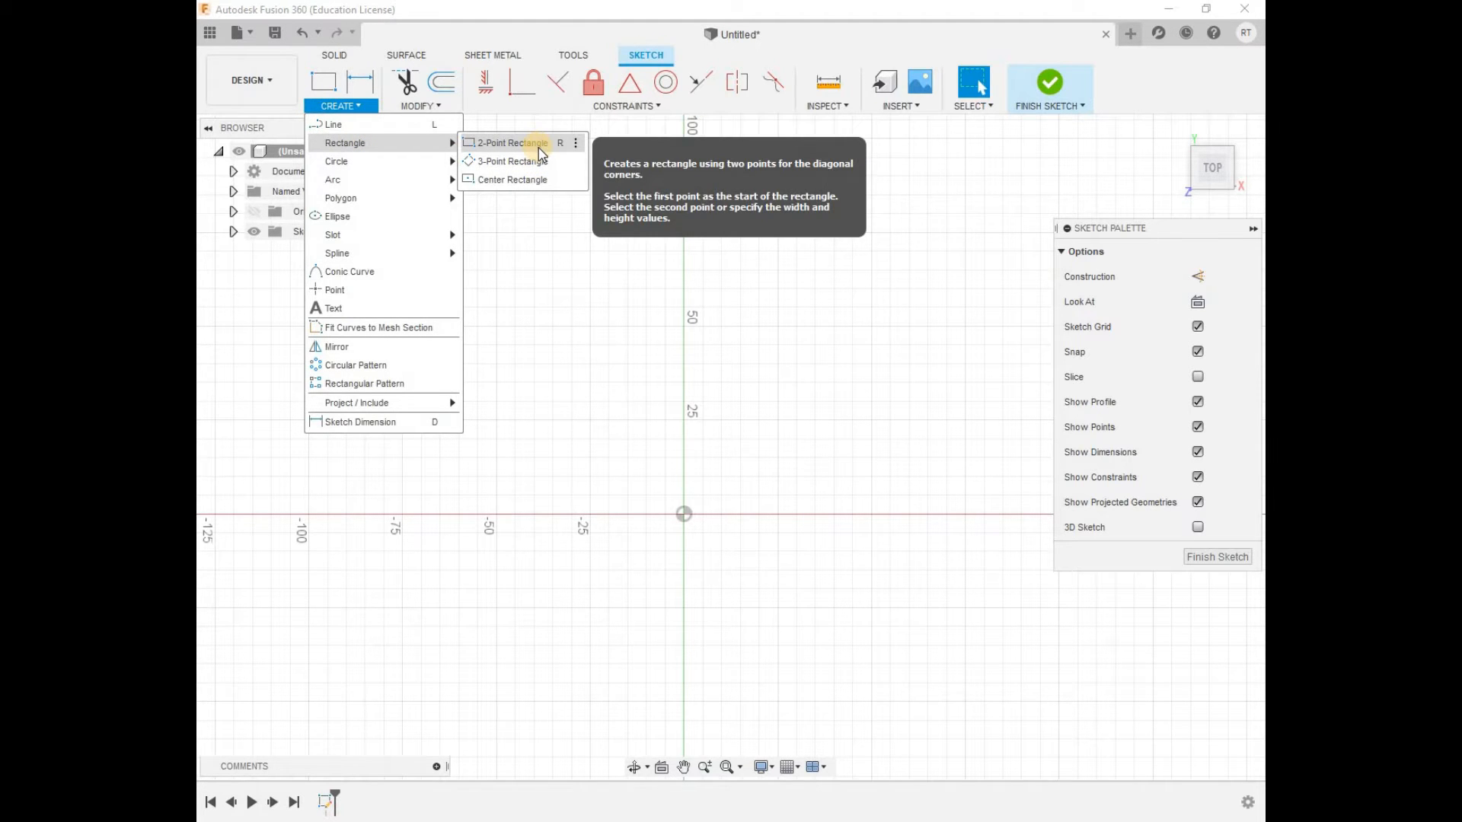
click(683, 517)
key(r)
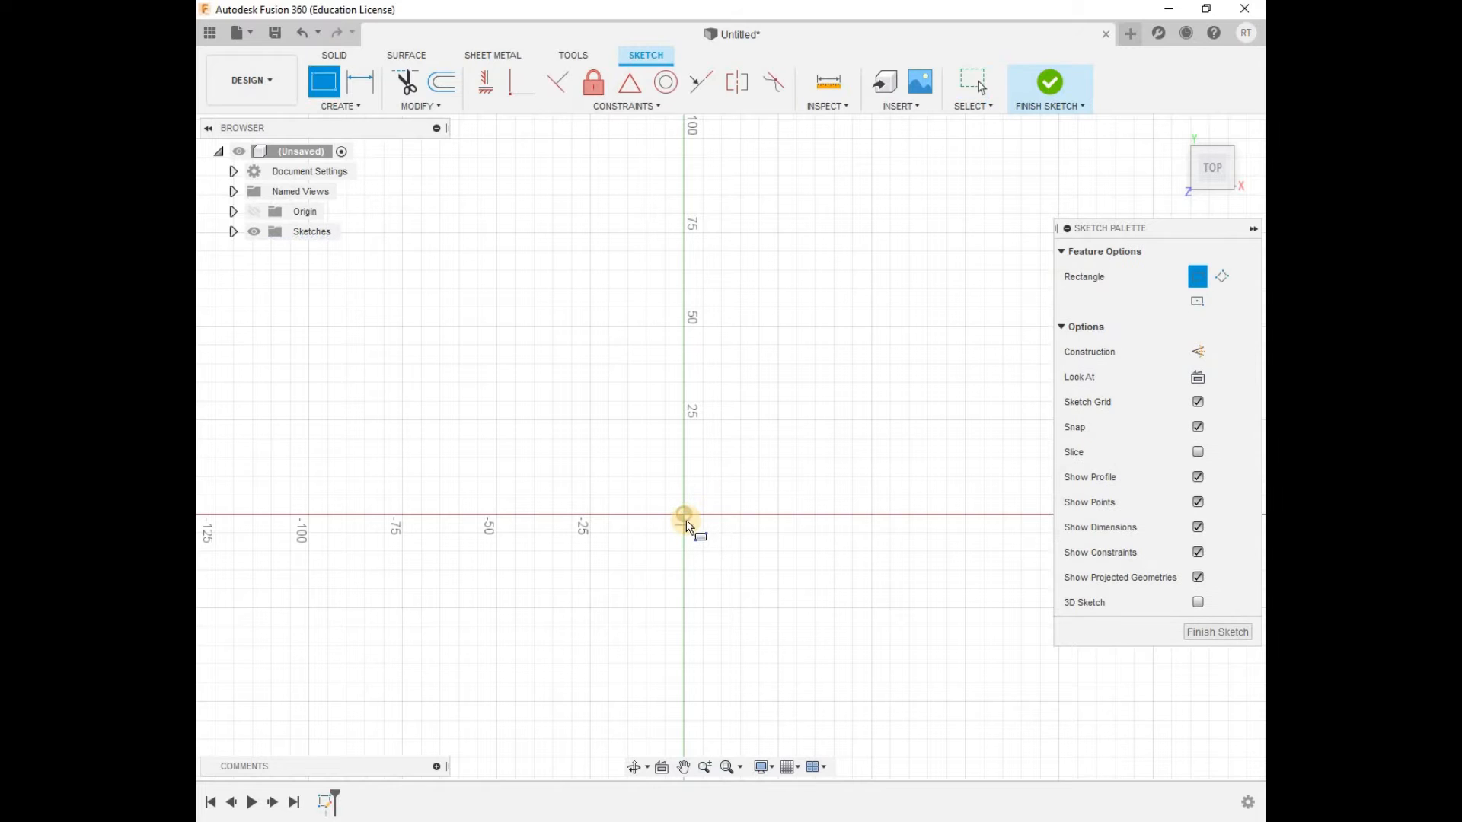
click(685, 515)
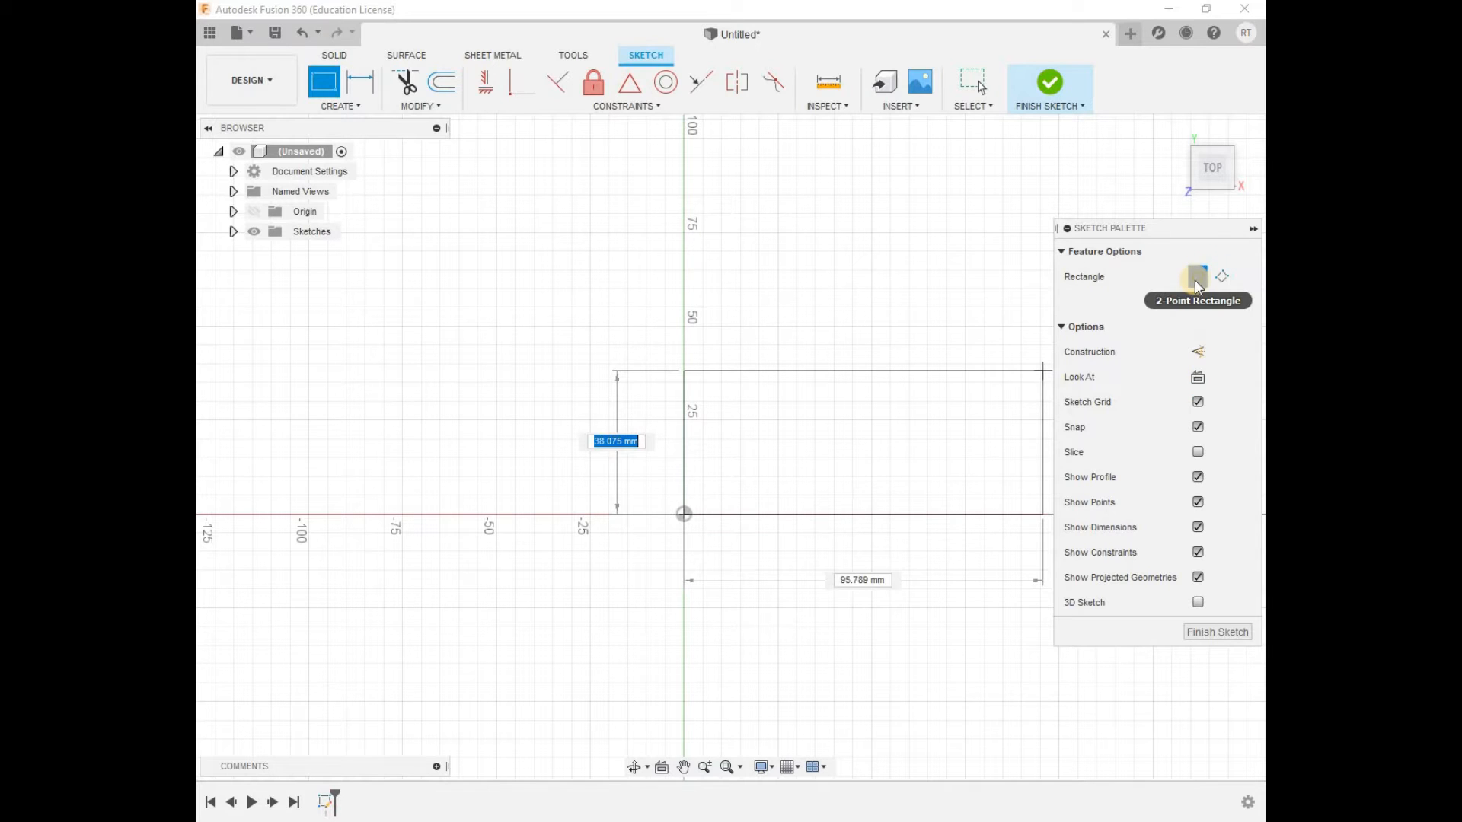
Switch to a center rectangle and draw it around the origin, 50 mm wide and 50 mm high.
click(1198, 303)
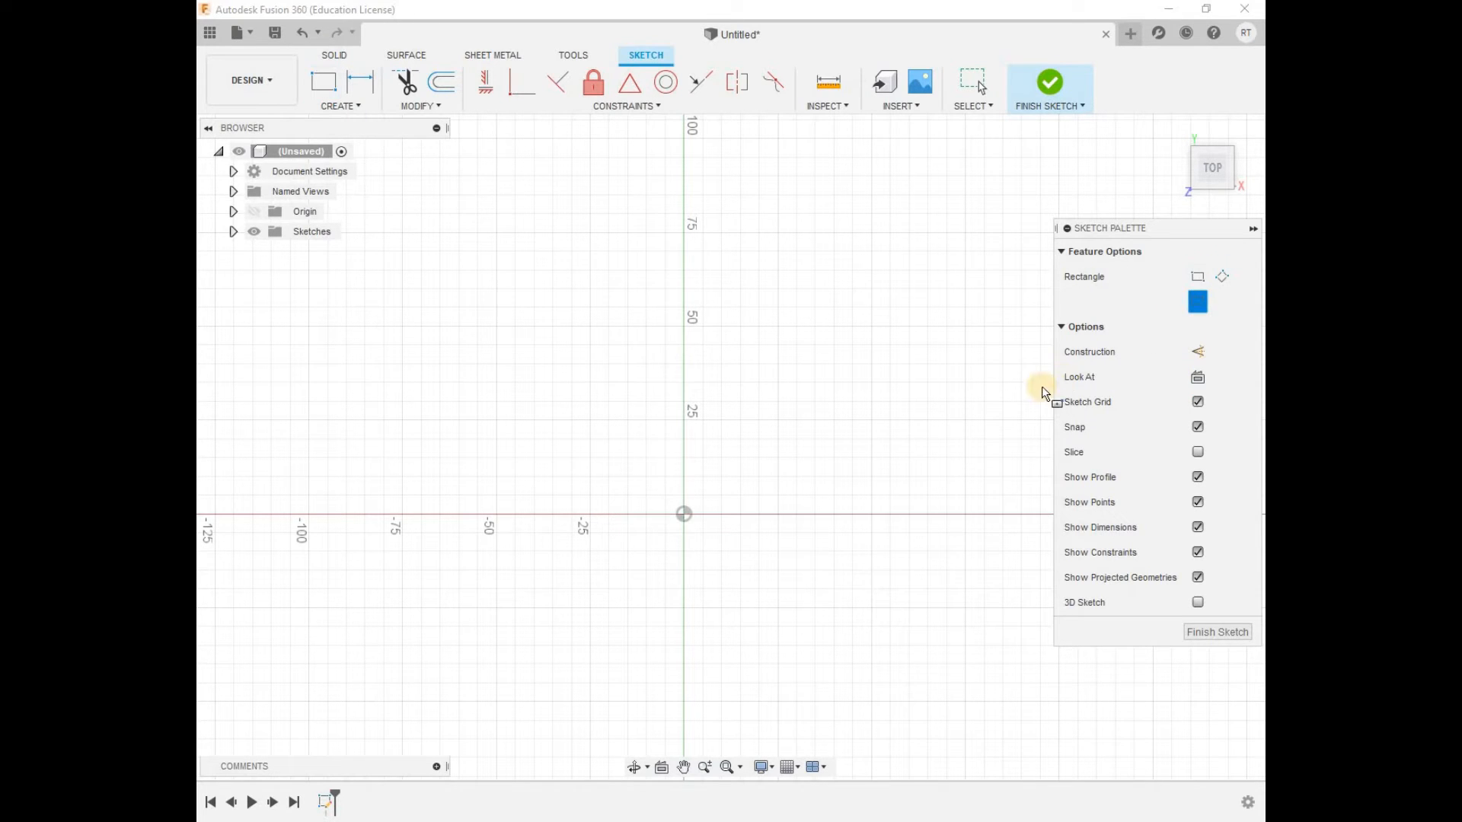
click(686, 514)
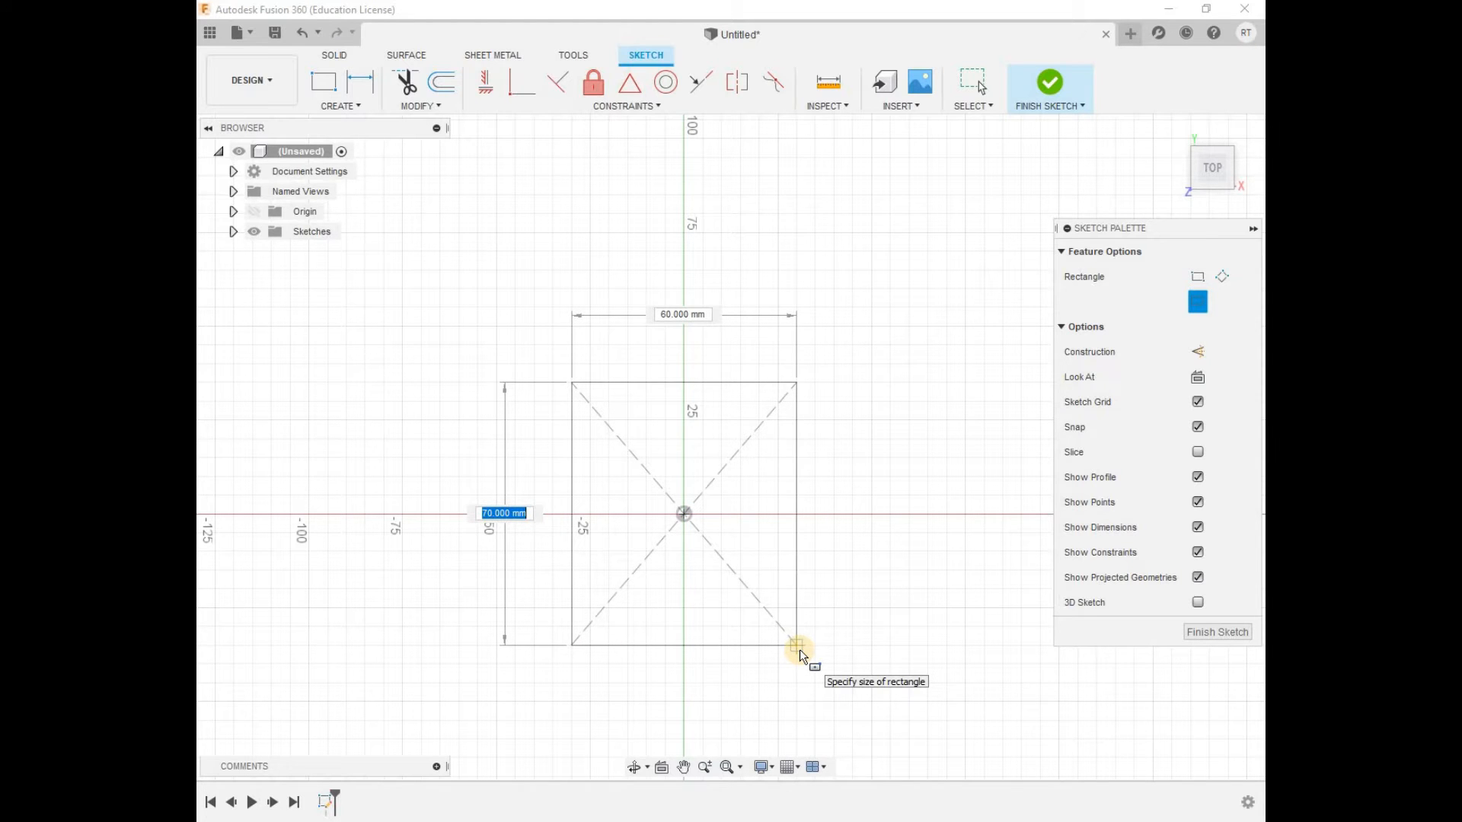
key(Tab)
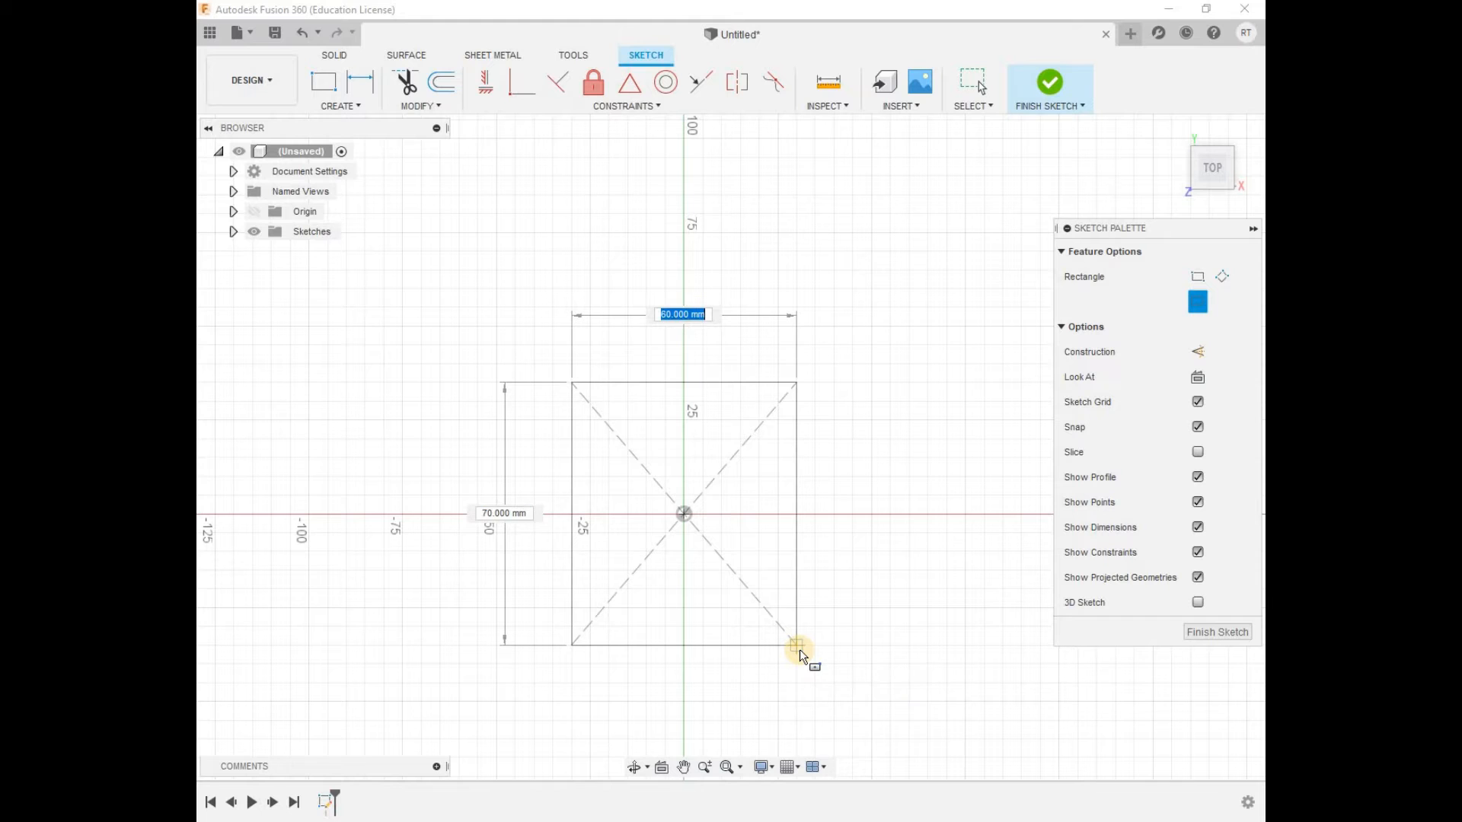
key(Tab)
key(Tab)
text(50)
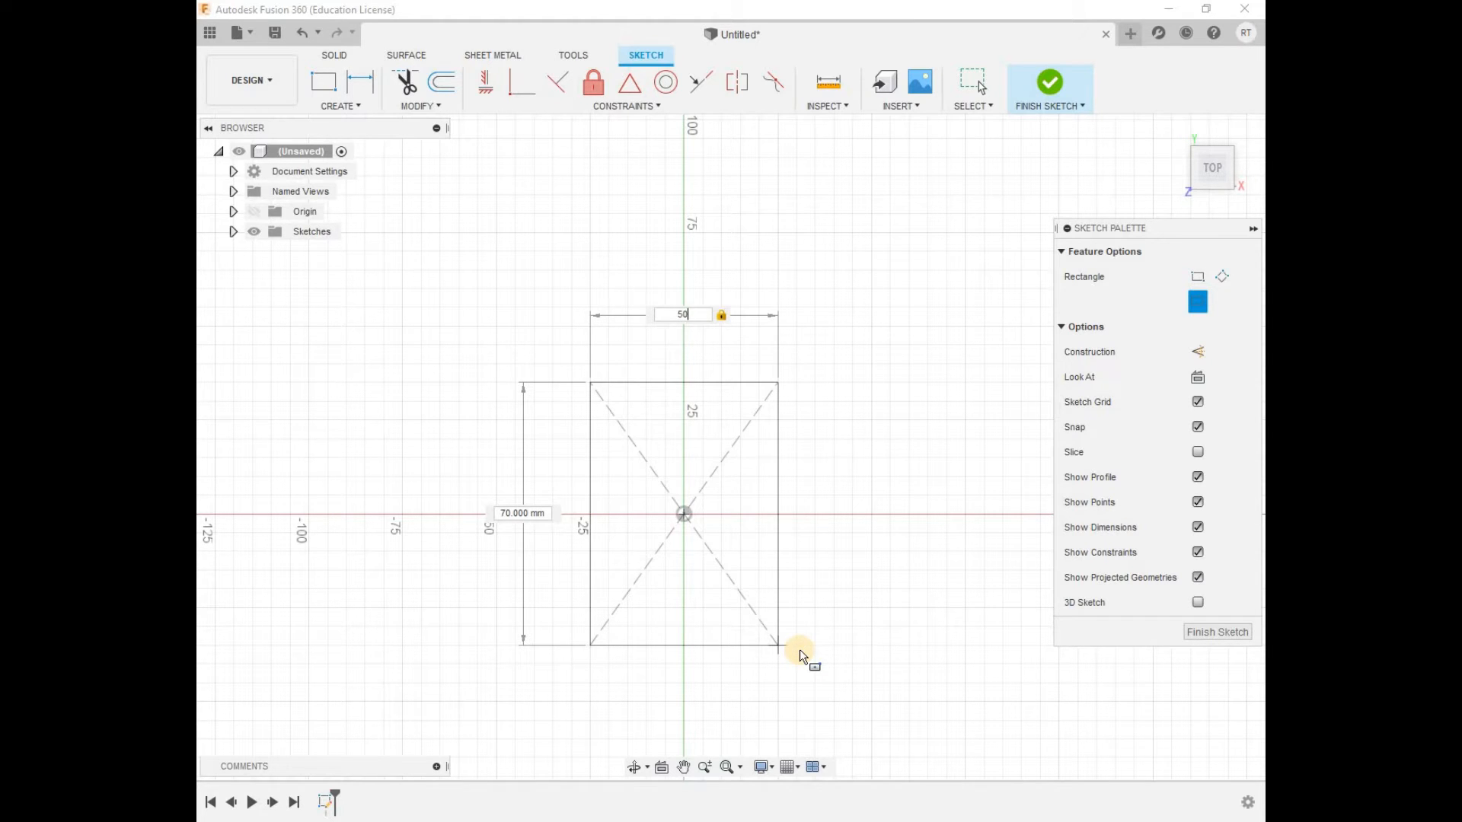
key(Tab)
text(50)
key(Return)
key(Escape)
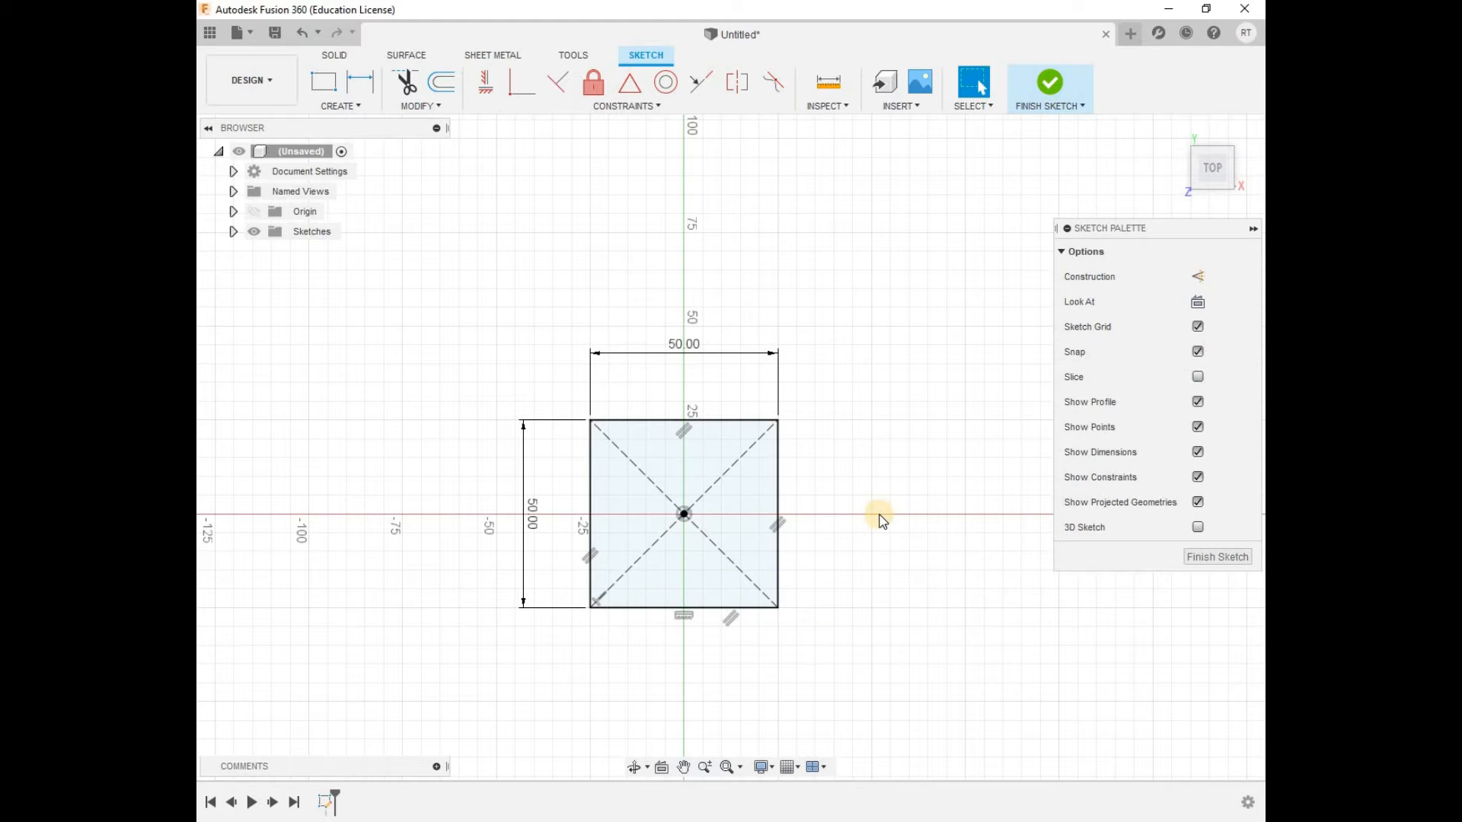
click(759, 468)
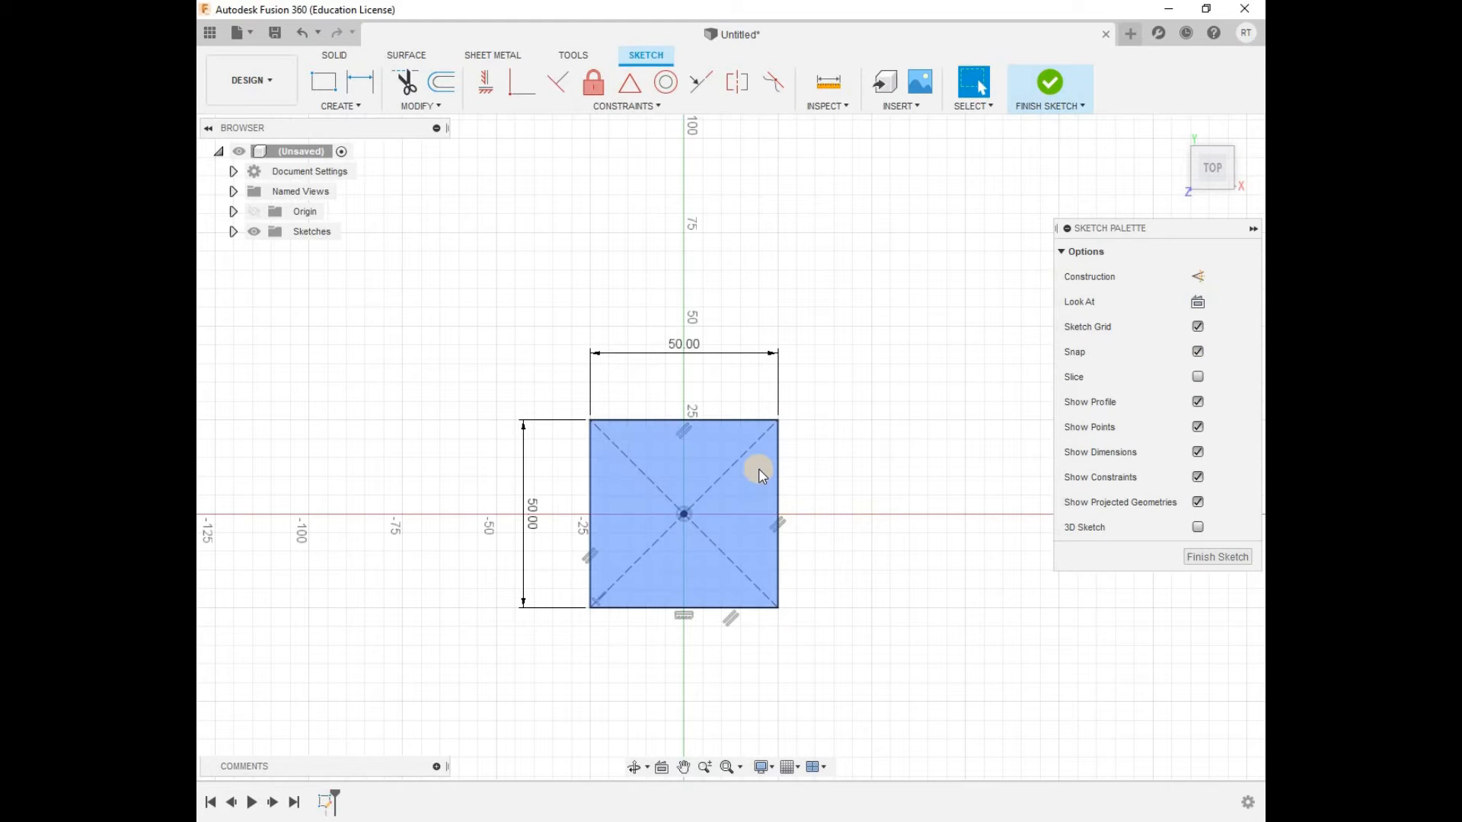
click(607, 299)
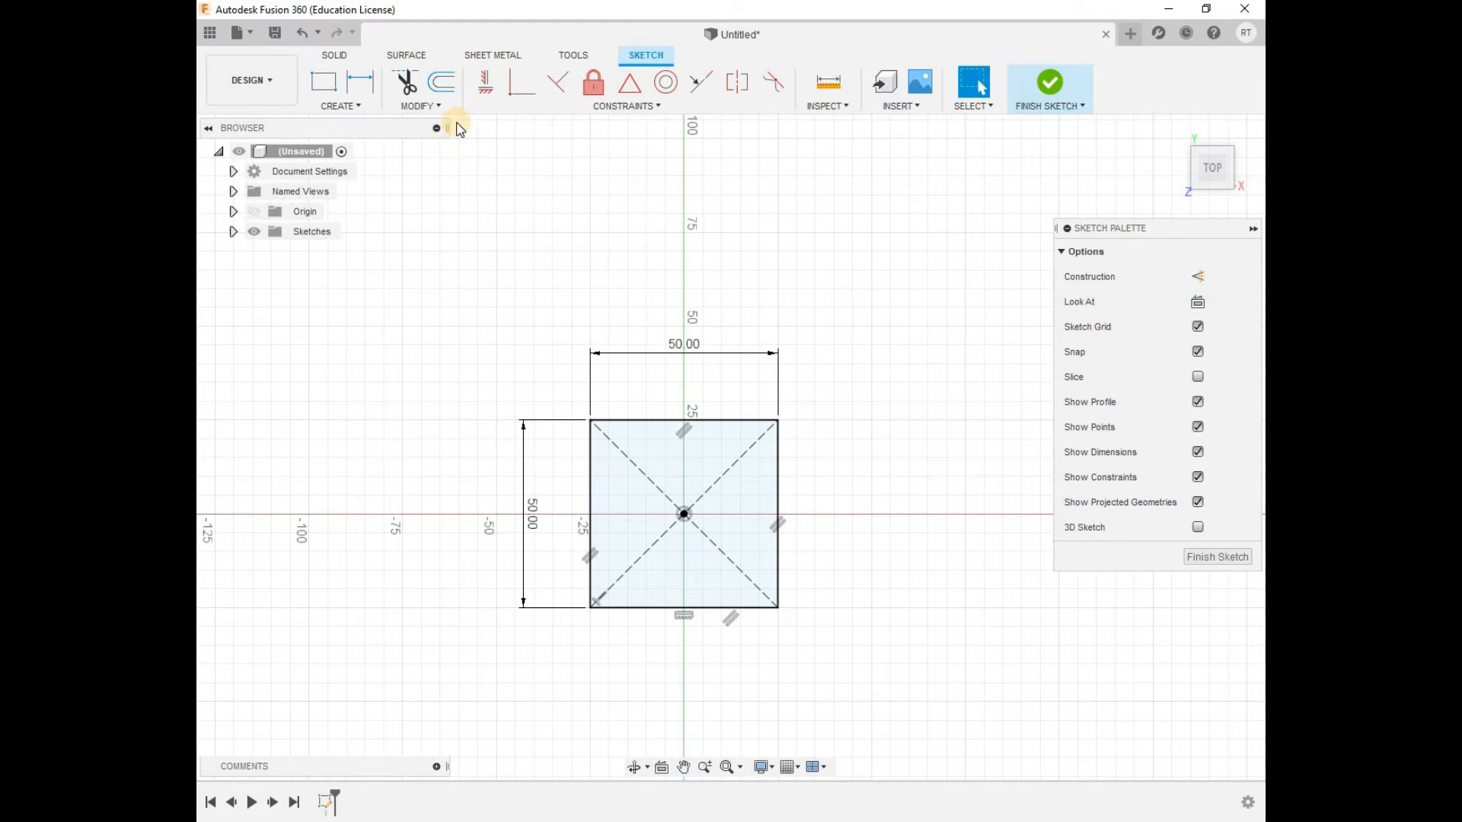
Fillet the square's upper-left corner with a 3 mm radius.
click(423, 106)
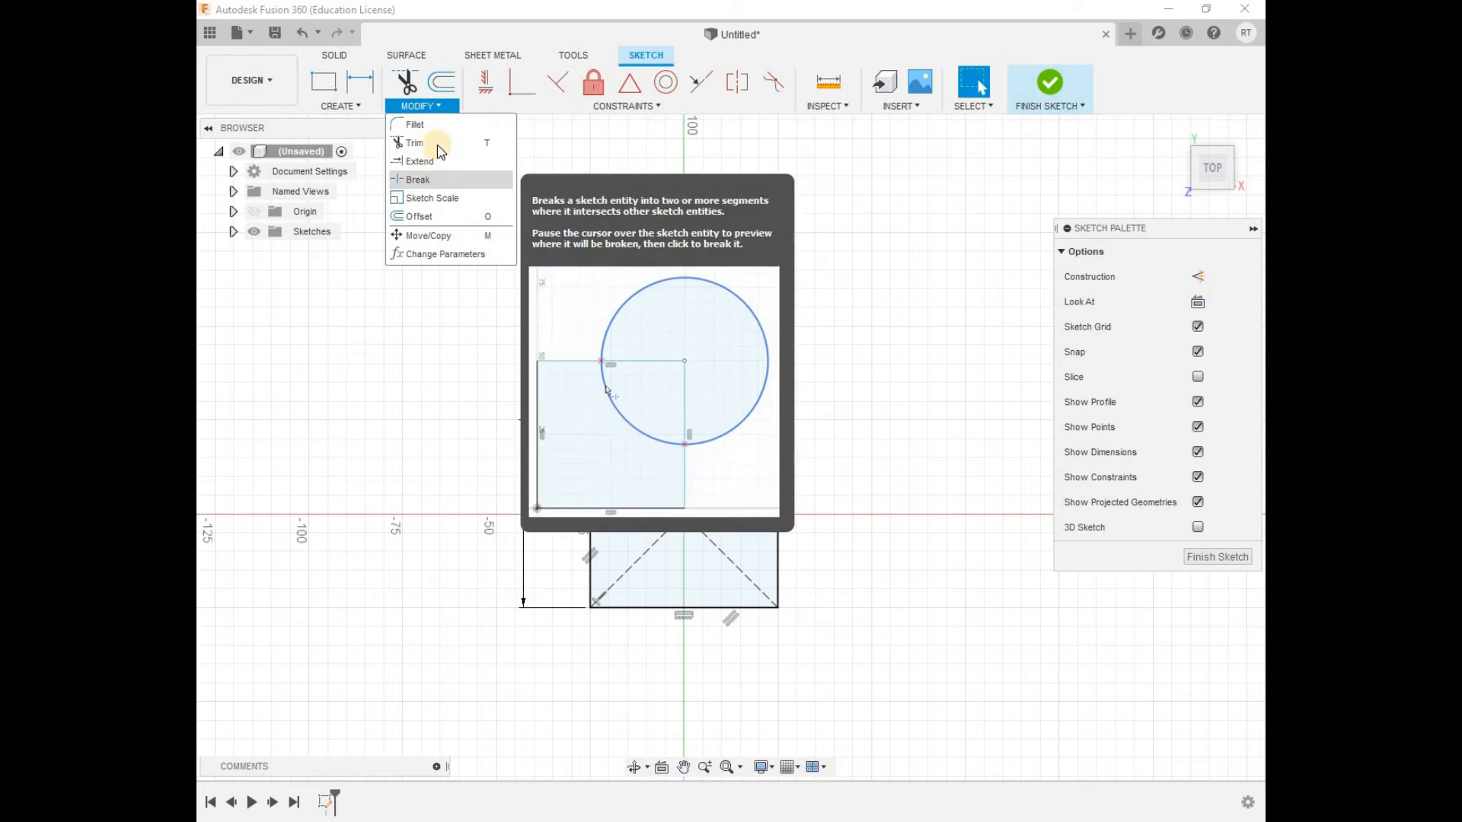
click(416, 143)
click(591, 434)
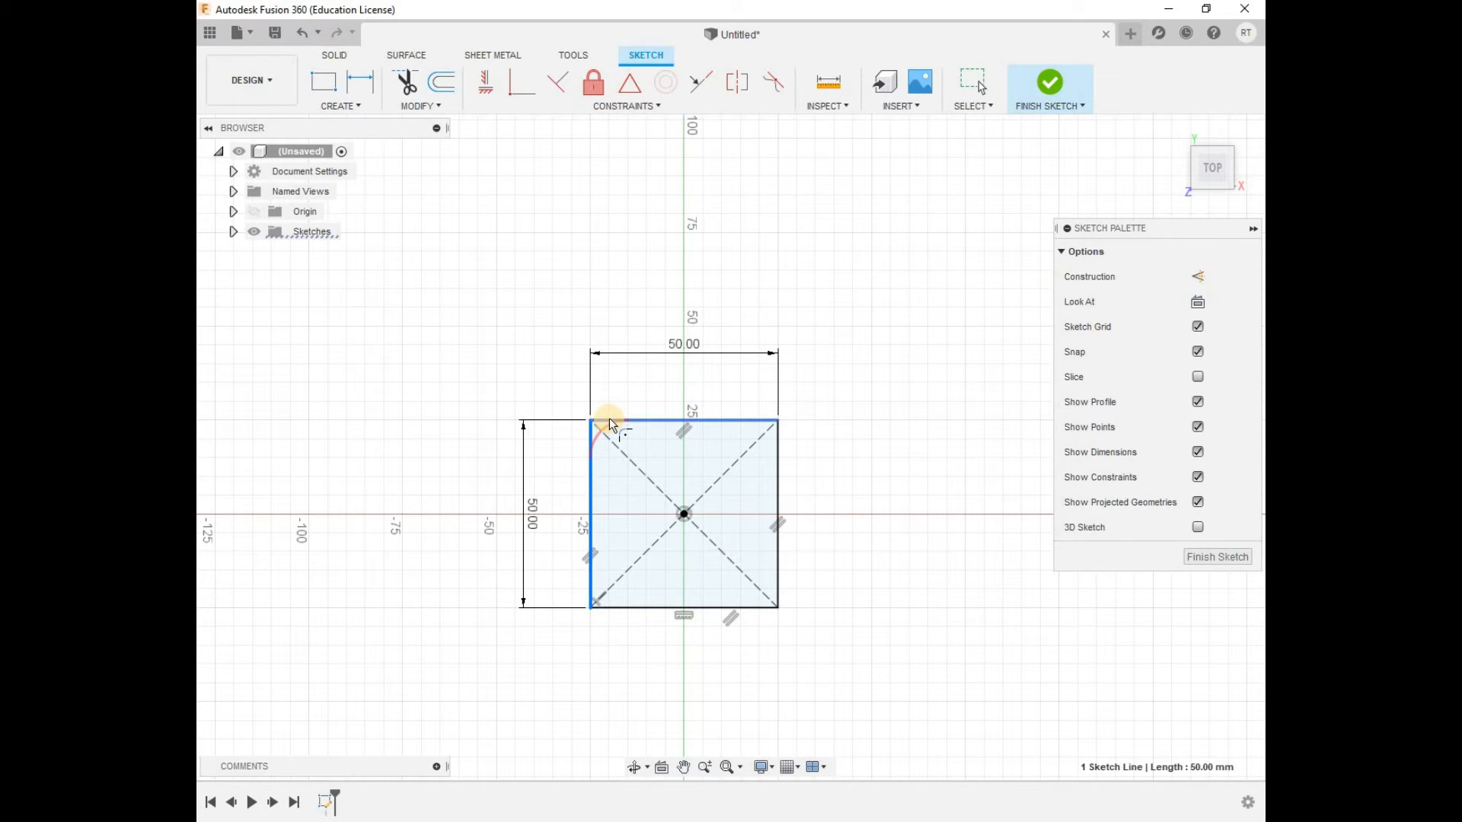
click(584, 403)
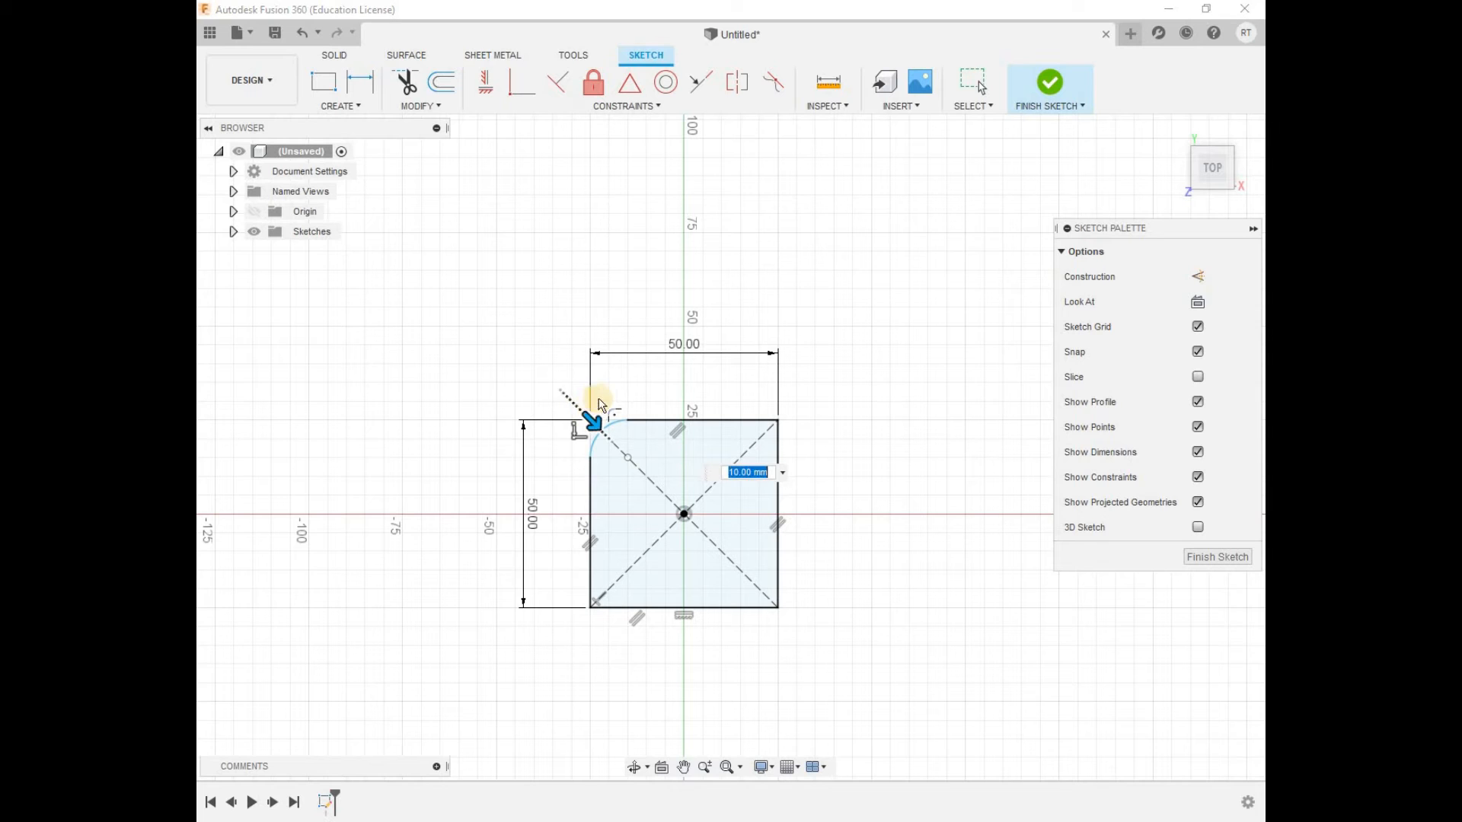
text(1)
key(Return)
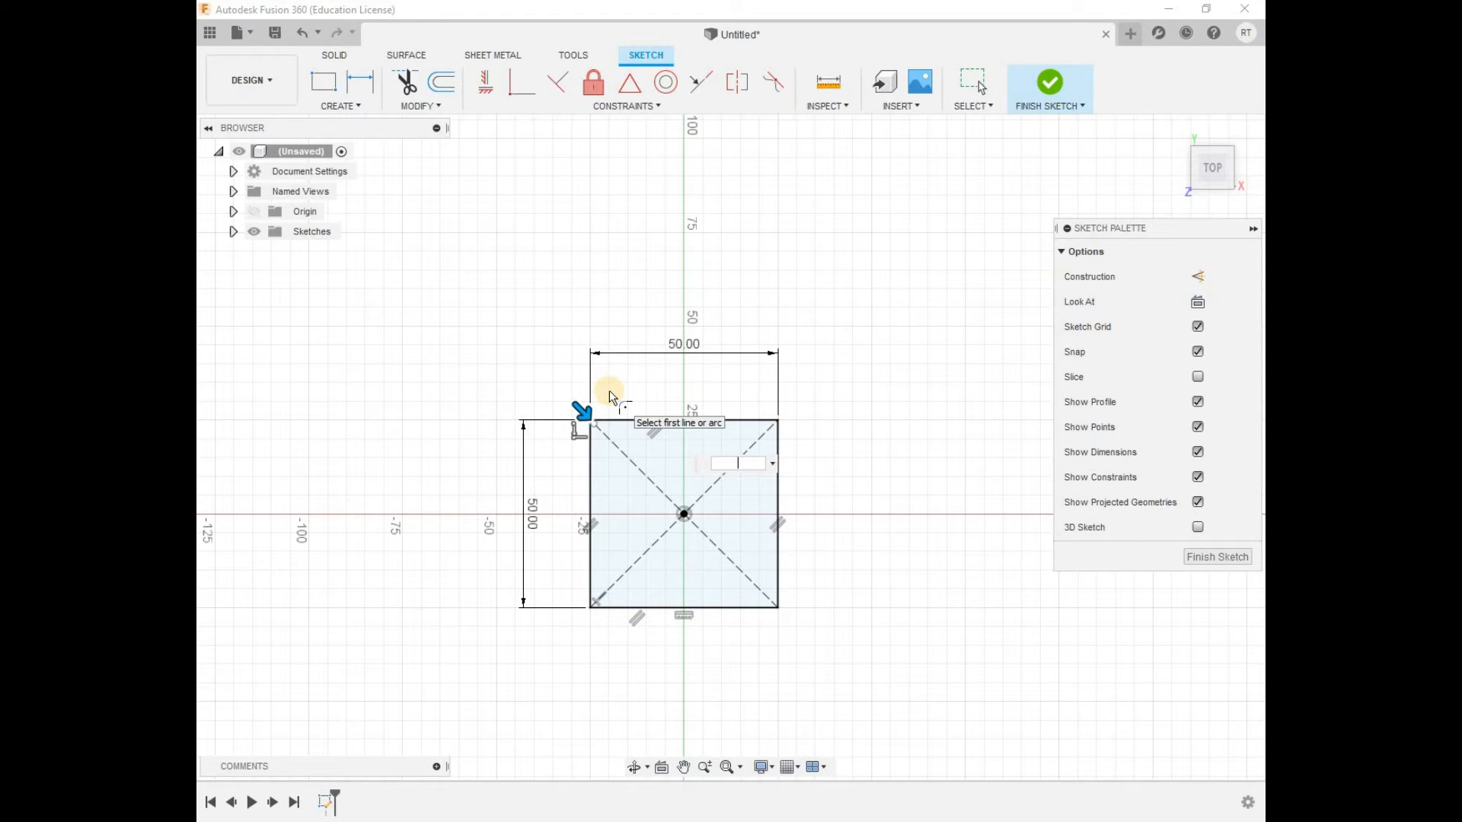
text(3)
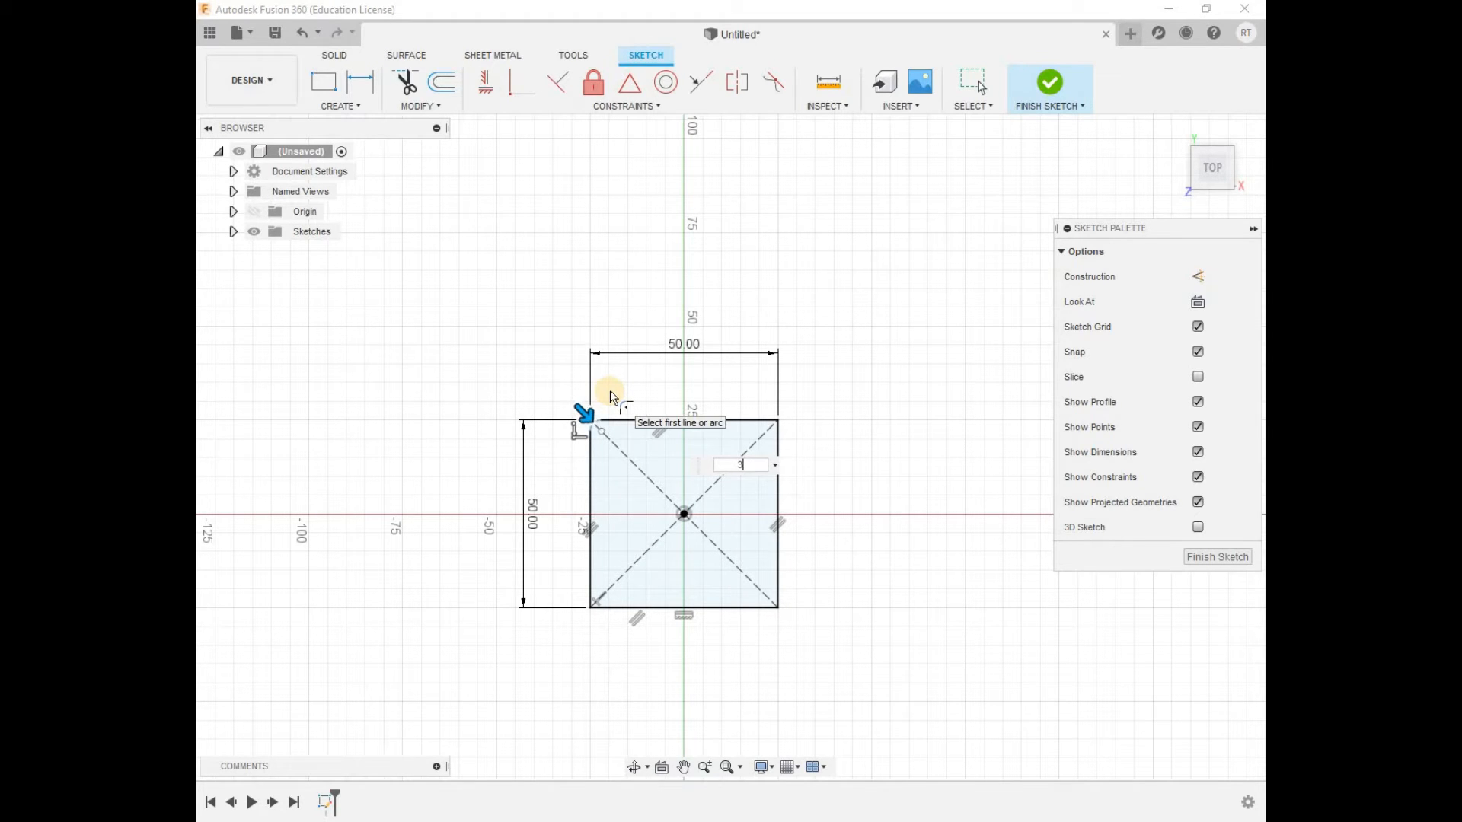
Apply the same 3 mm fillet to the square's remaining three corners and complete the fillet.
click(767, 427)
click(779, 443)
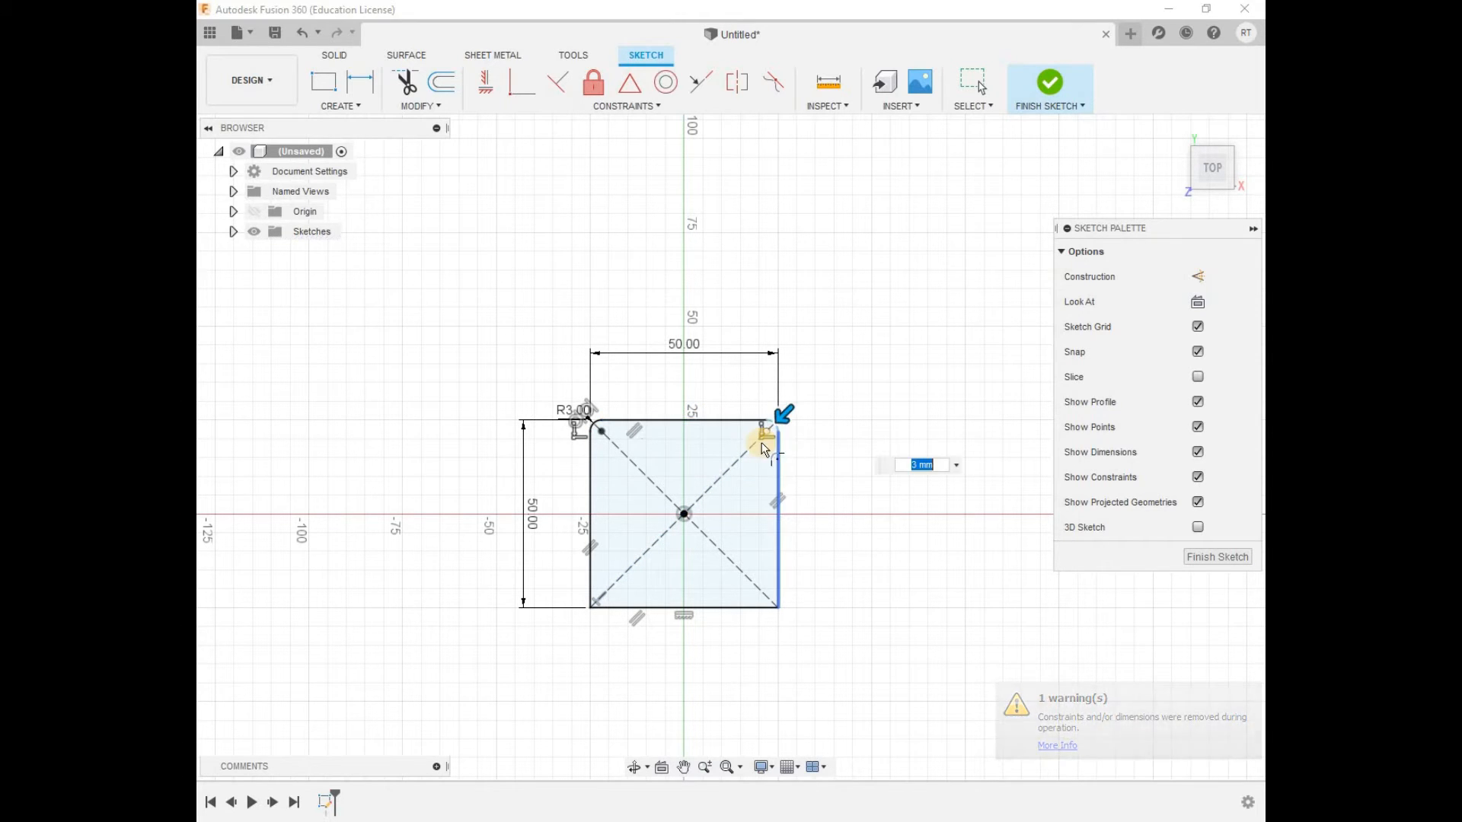
click(777, 593)
click(660, 618)
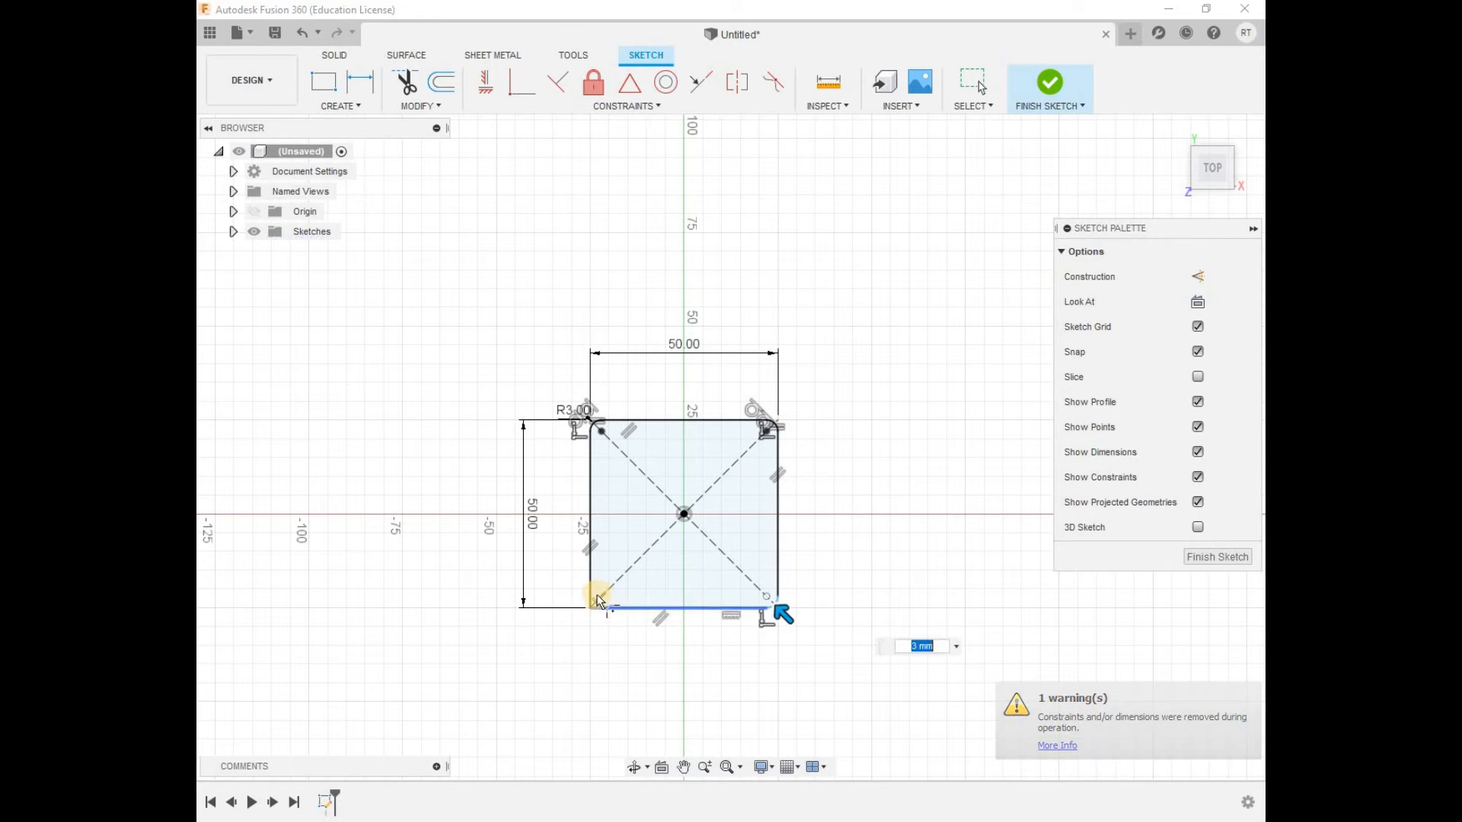
click(591, 600)
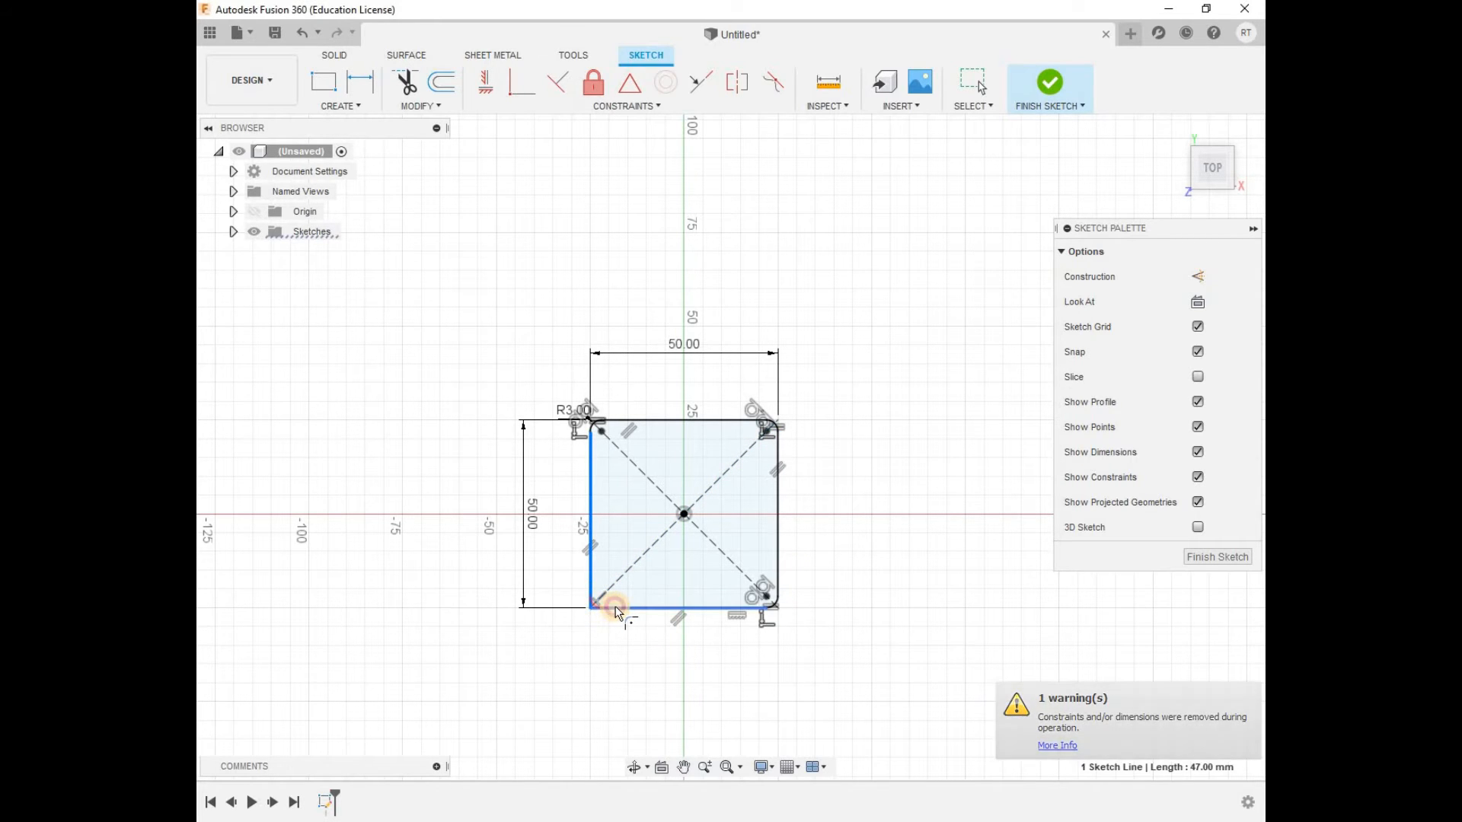
click(609, 608)
key(Return)
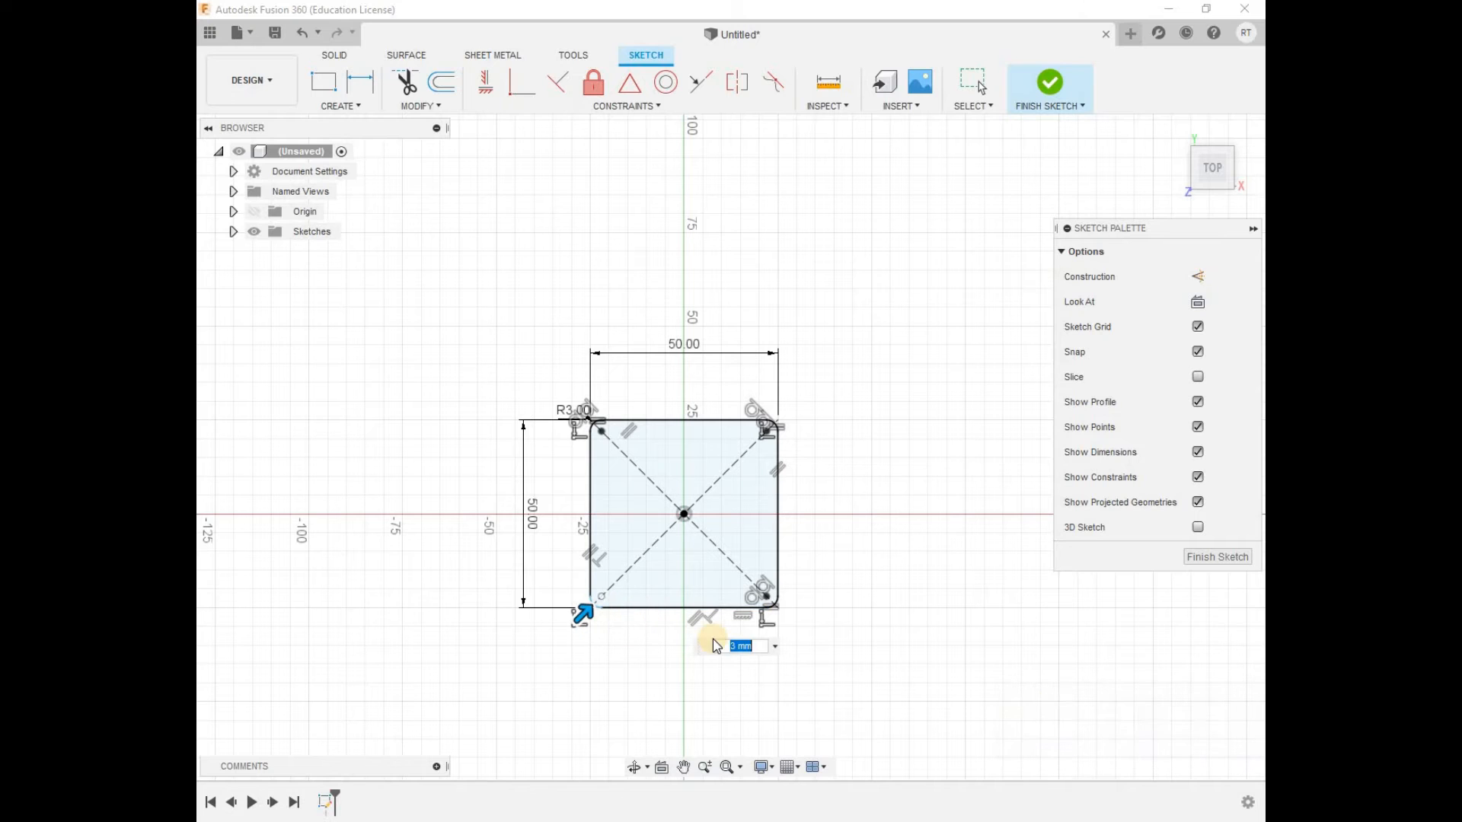
click(707, 609)
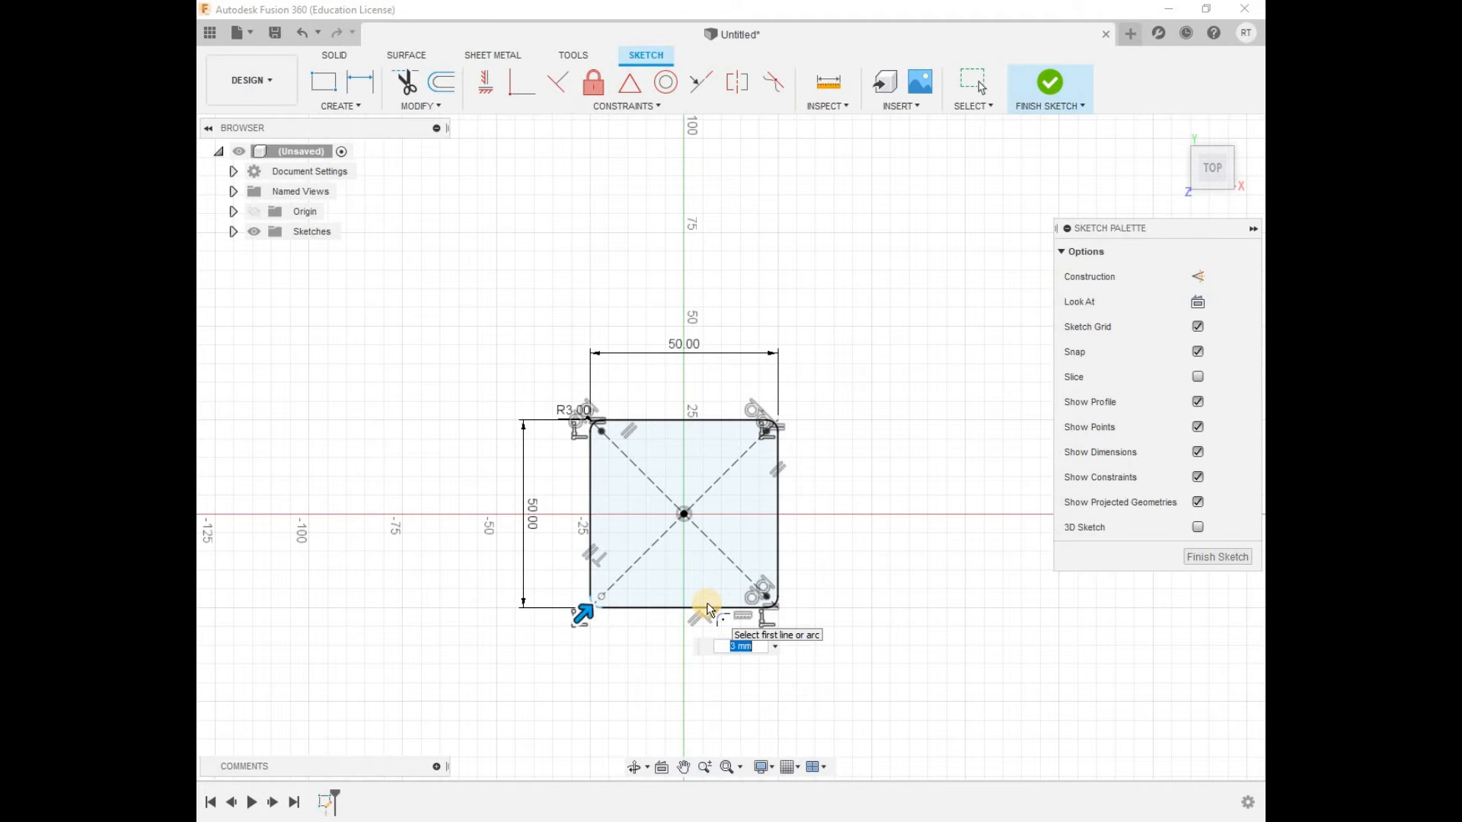
key(Return)
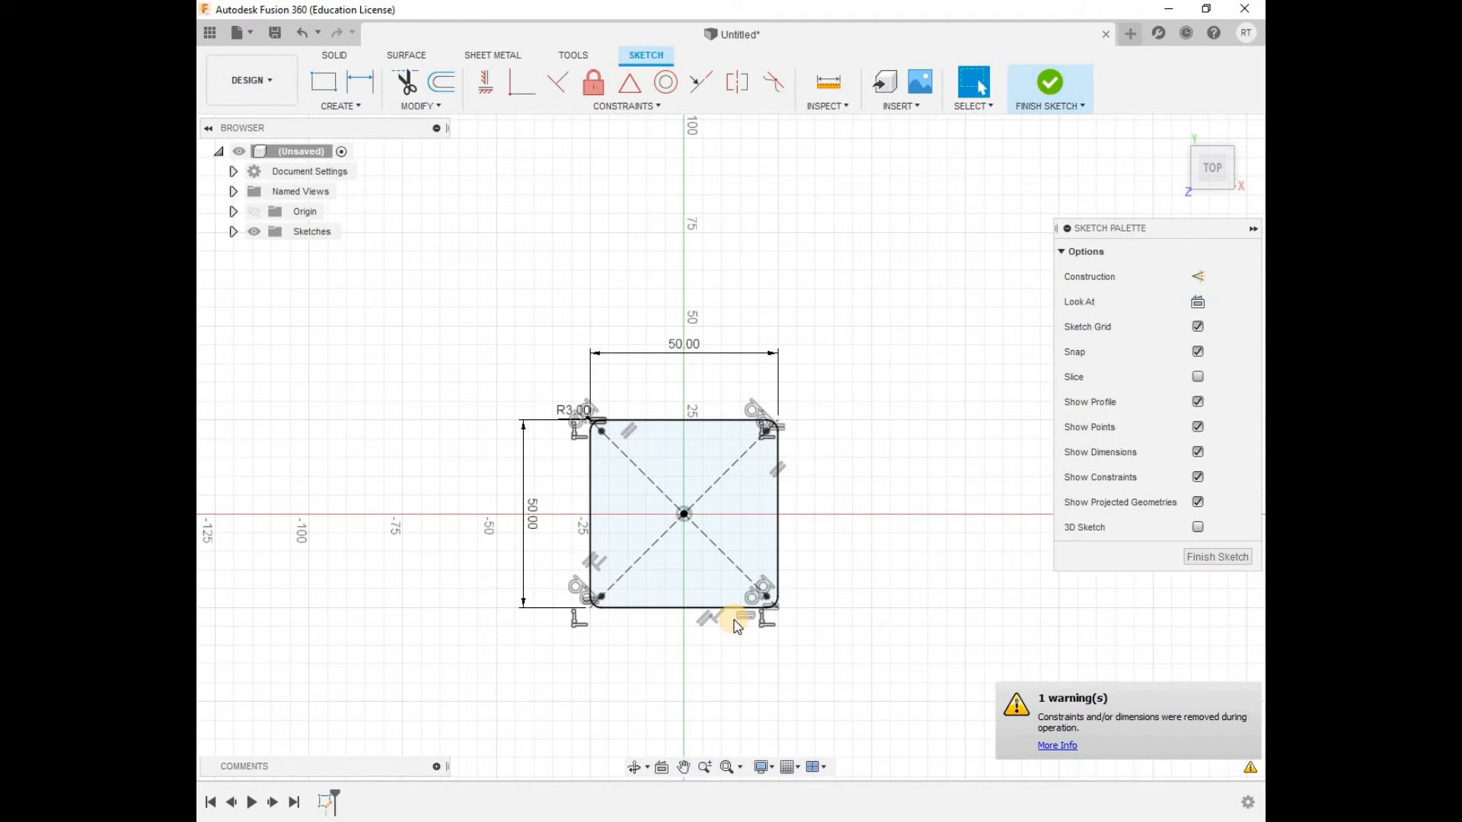
Inspect the rounded square profile and its corner fillet, and finish the sketch.
click(701, 587)
scroll(704, 588, up, 3)
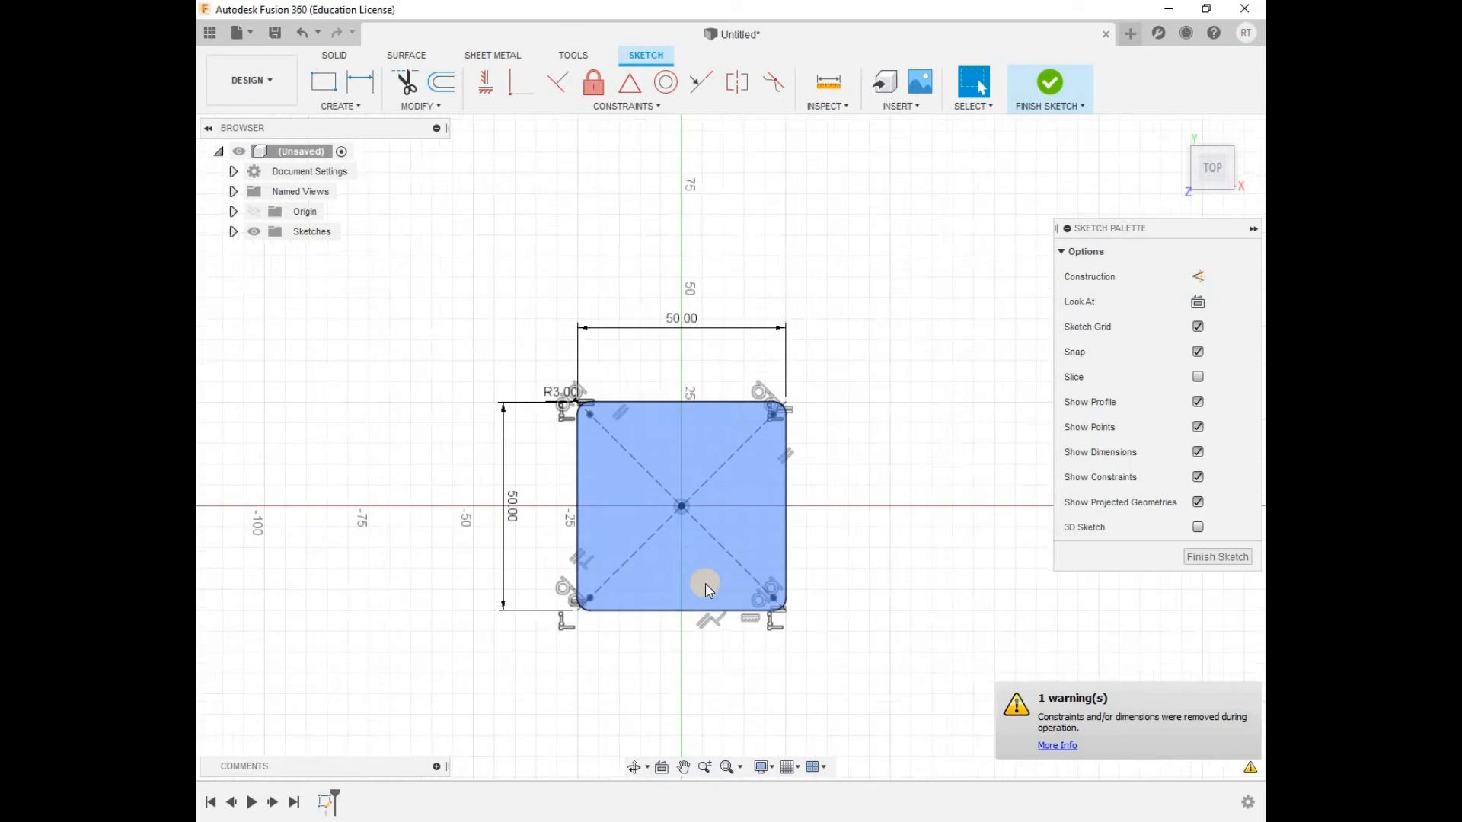
scroll(744, 591, down, 2)
click(873, 611)
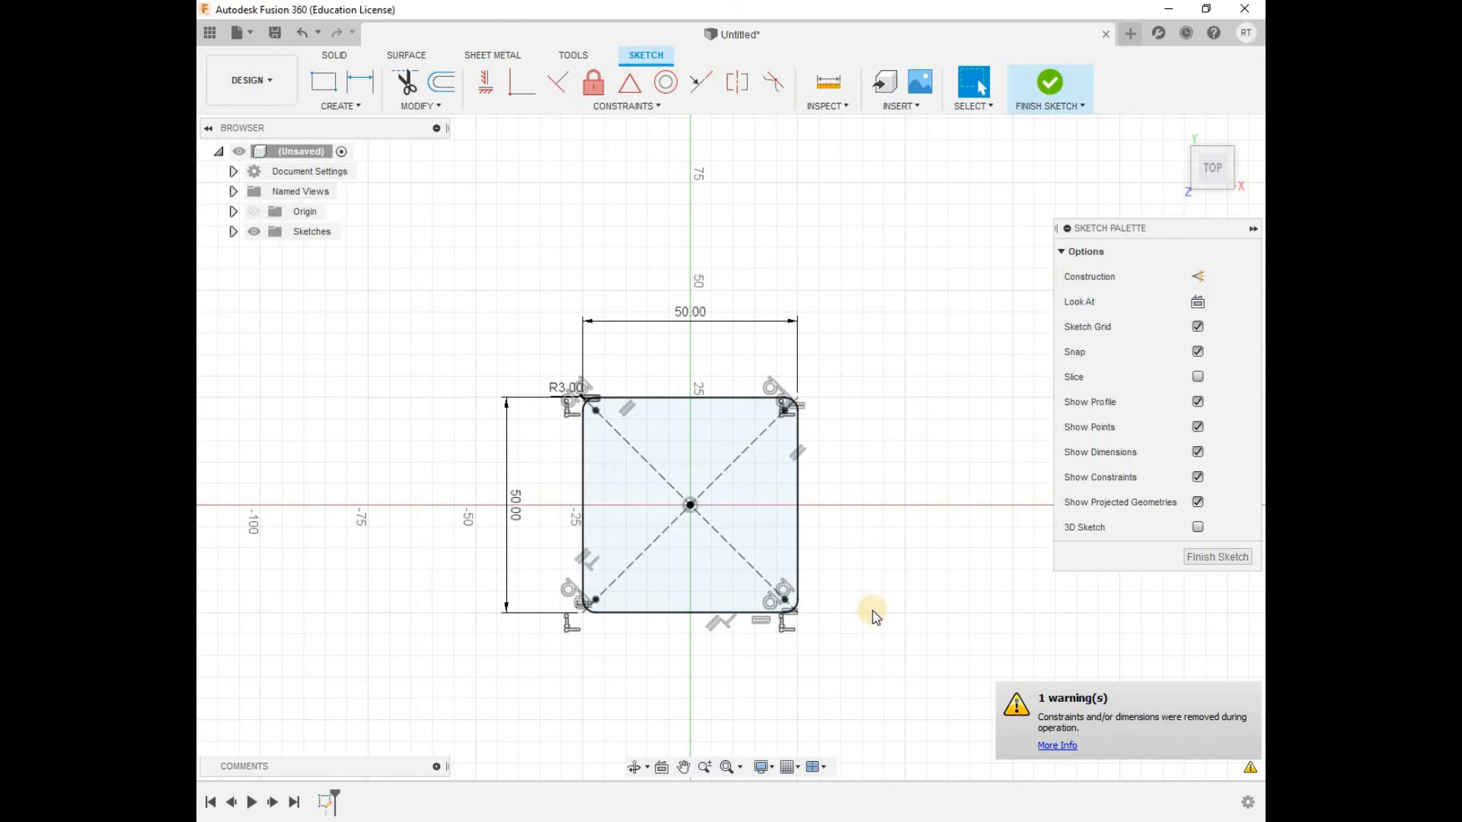
scroll(573, 398, up, 5)
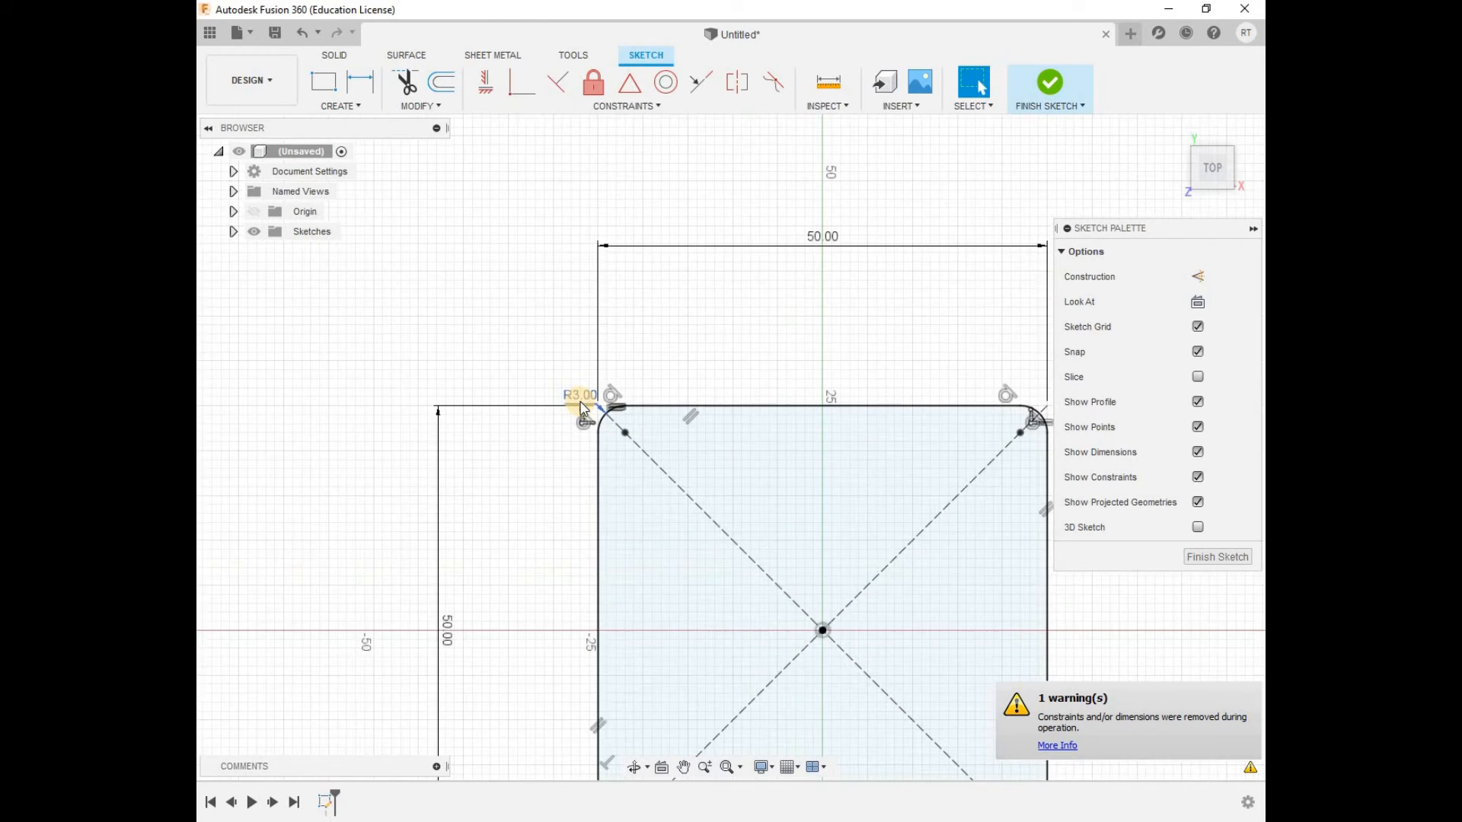
click(673, 472)
scroll(792, 529, down, 5)
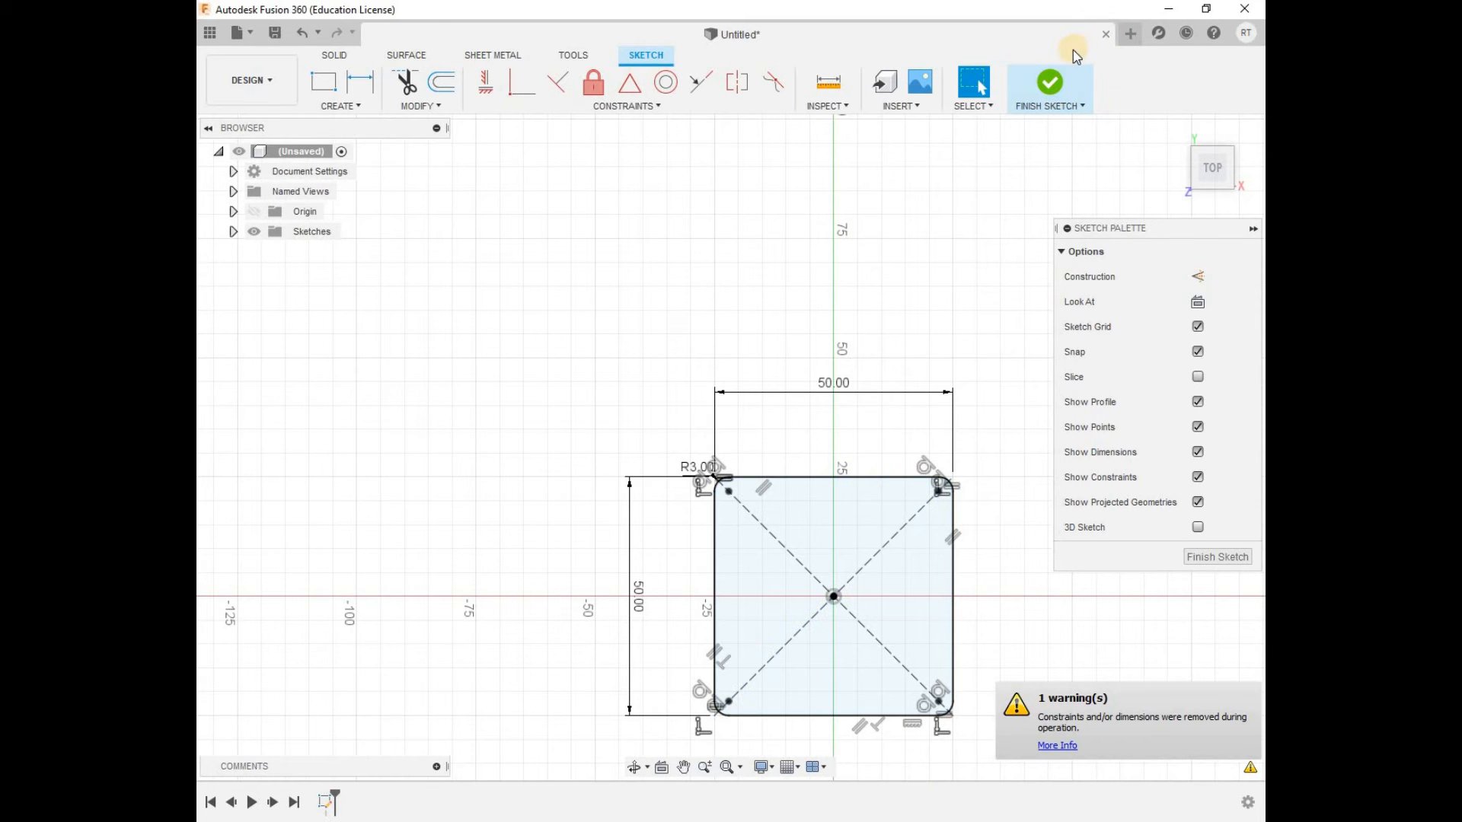
click(1052, 90)
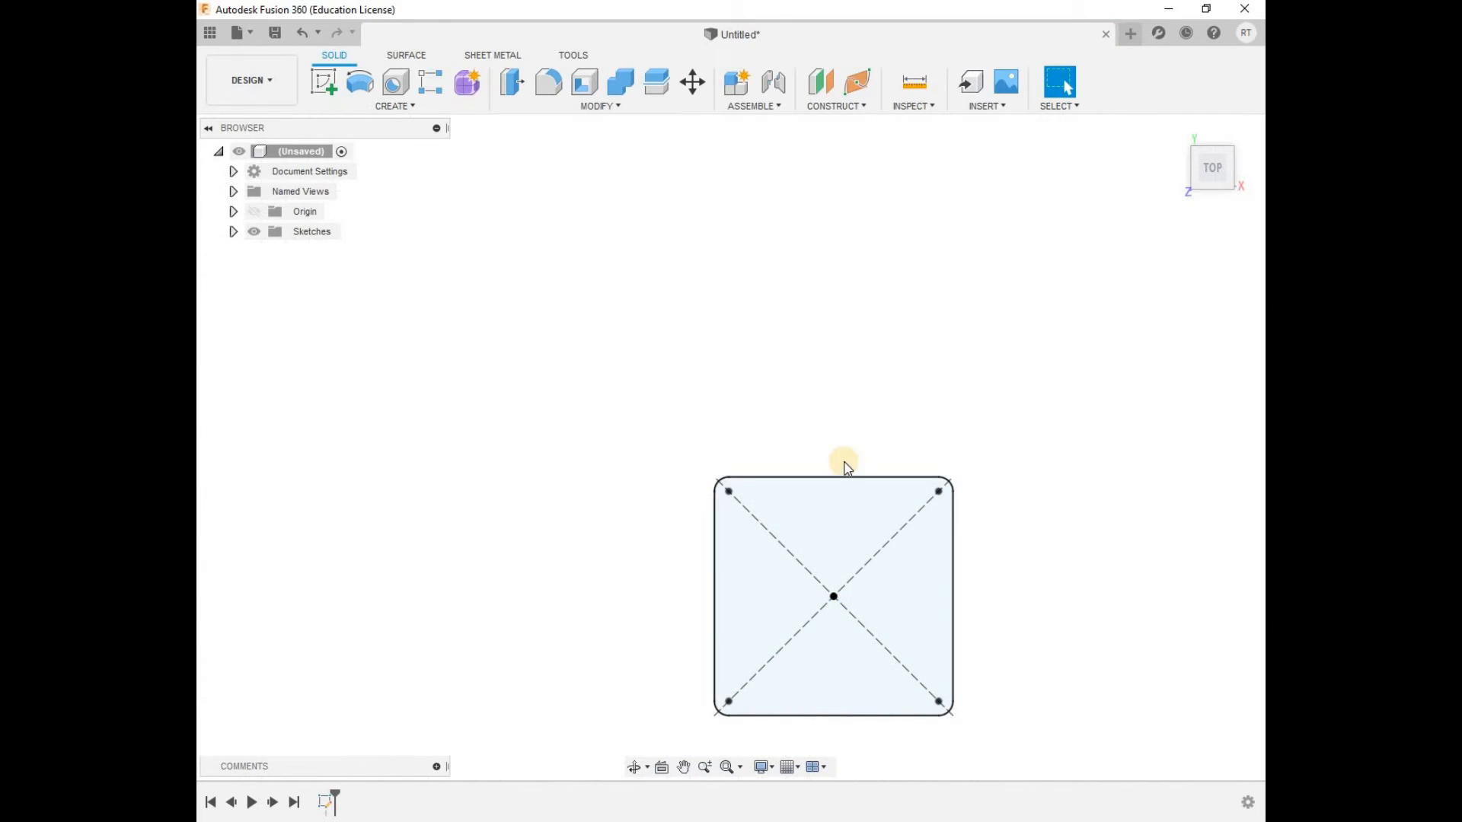
Start an extrusion of the rounded square profile and pull it upward about 35 mm.
click(637, 769)
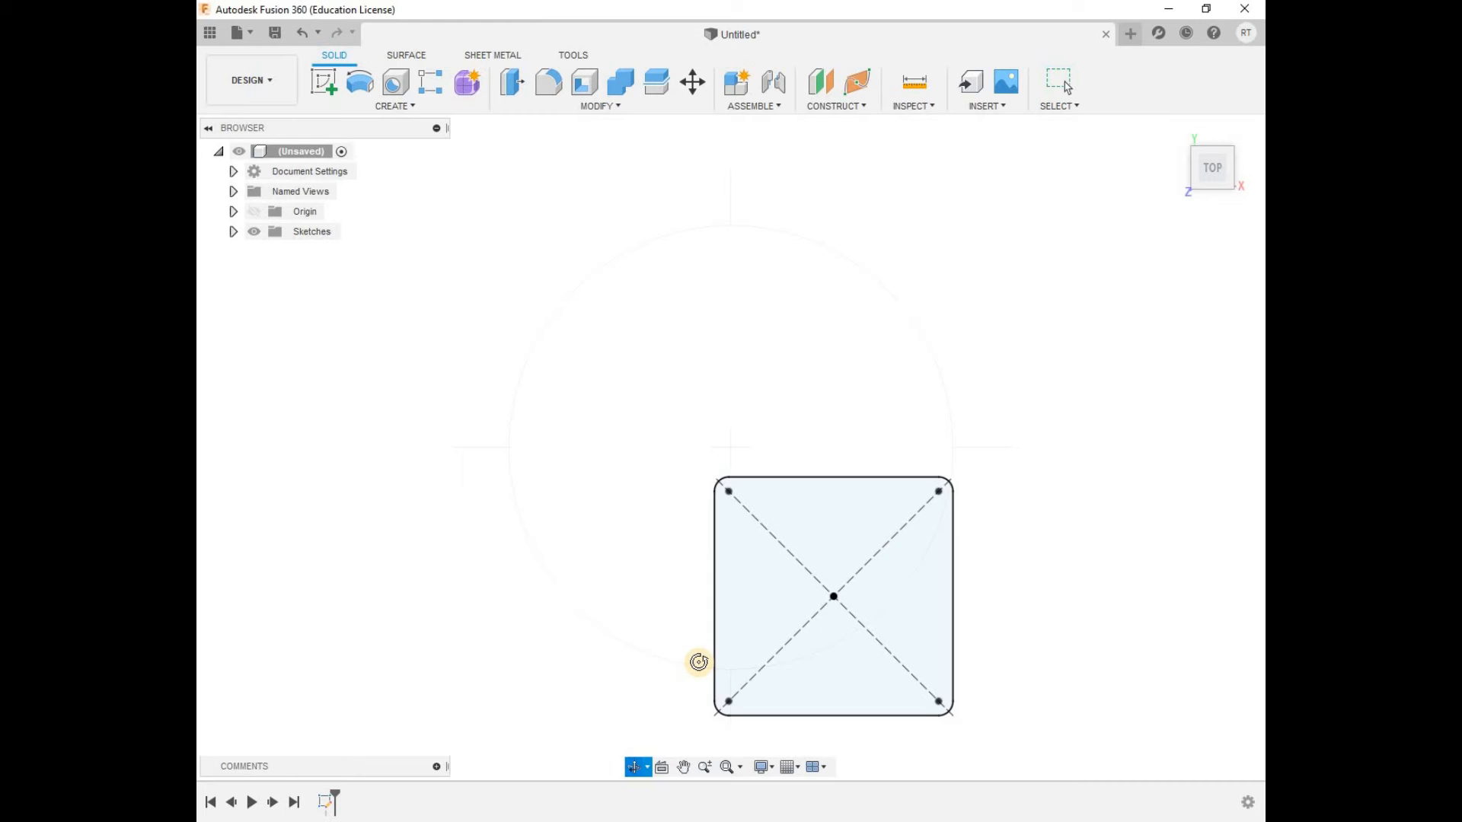
drag(689, 660, 643, 591)
key(Escape)
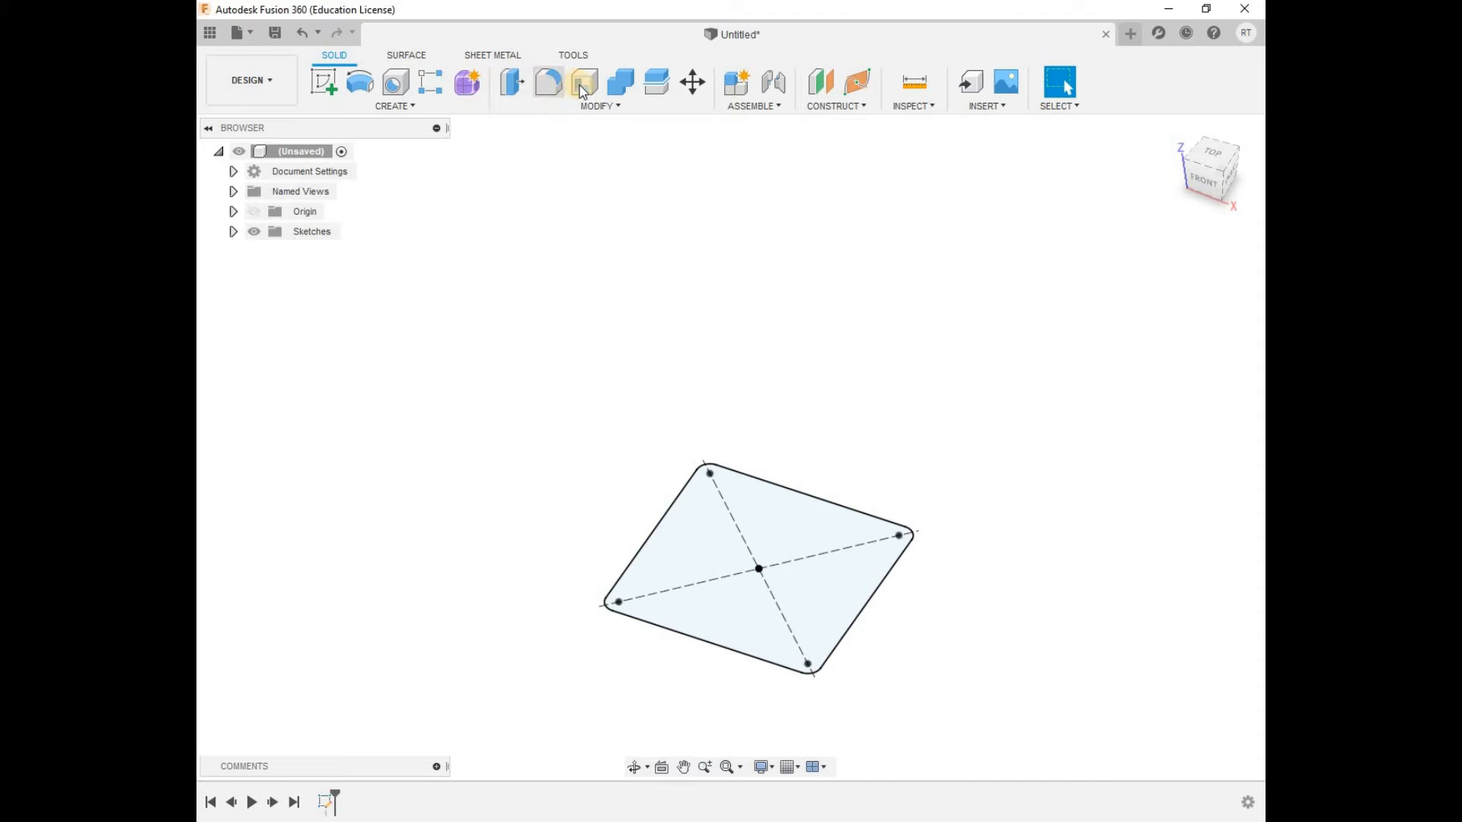
click(609, 109)
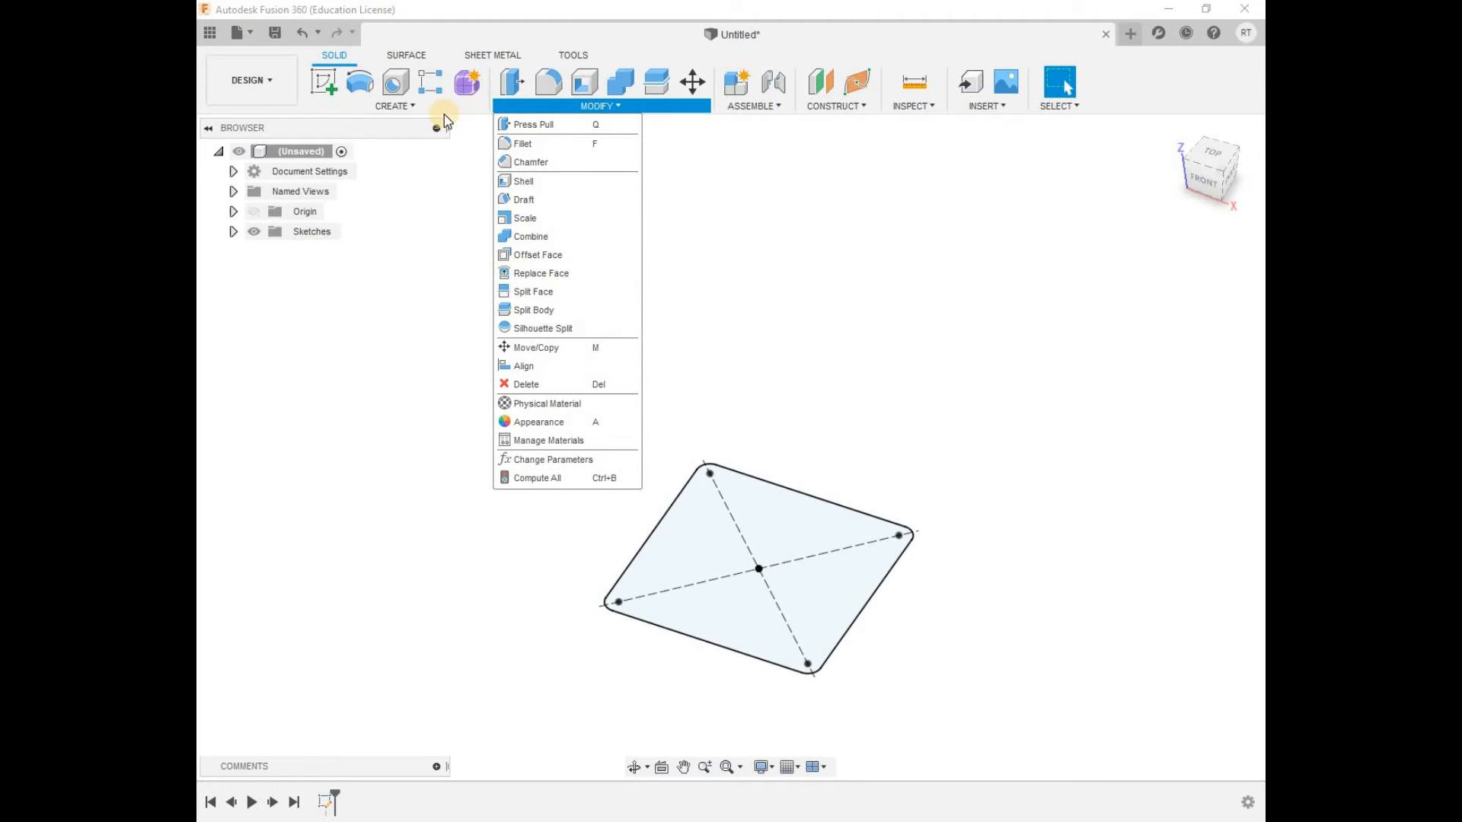
click(417, 109)
click(415, 109)
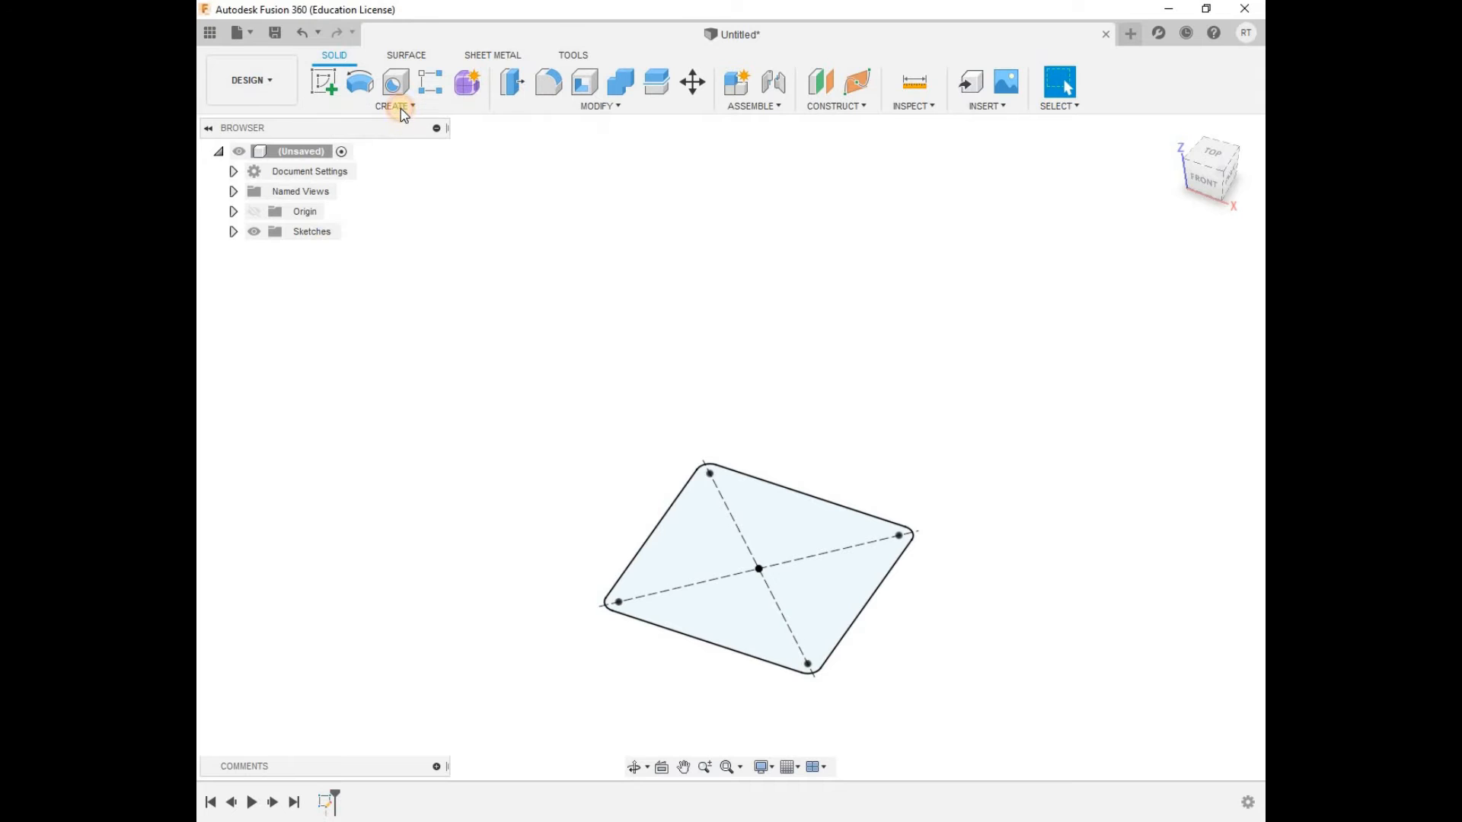
click(404, 108)
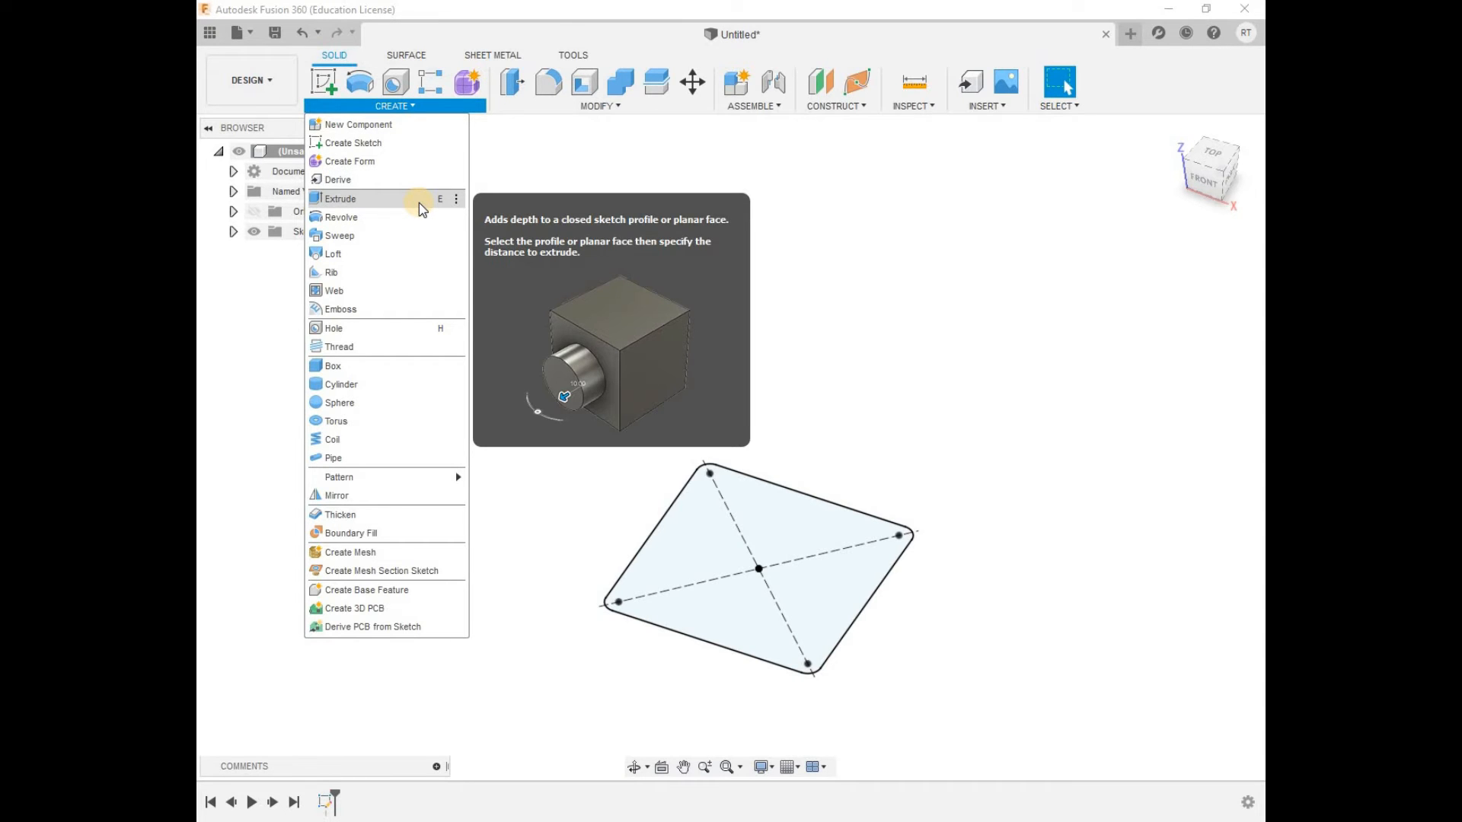
click(916, 442)
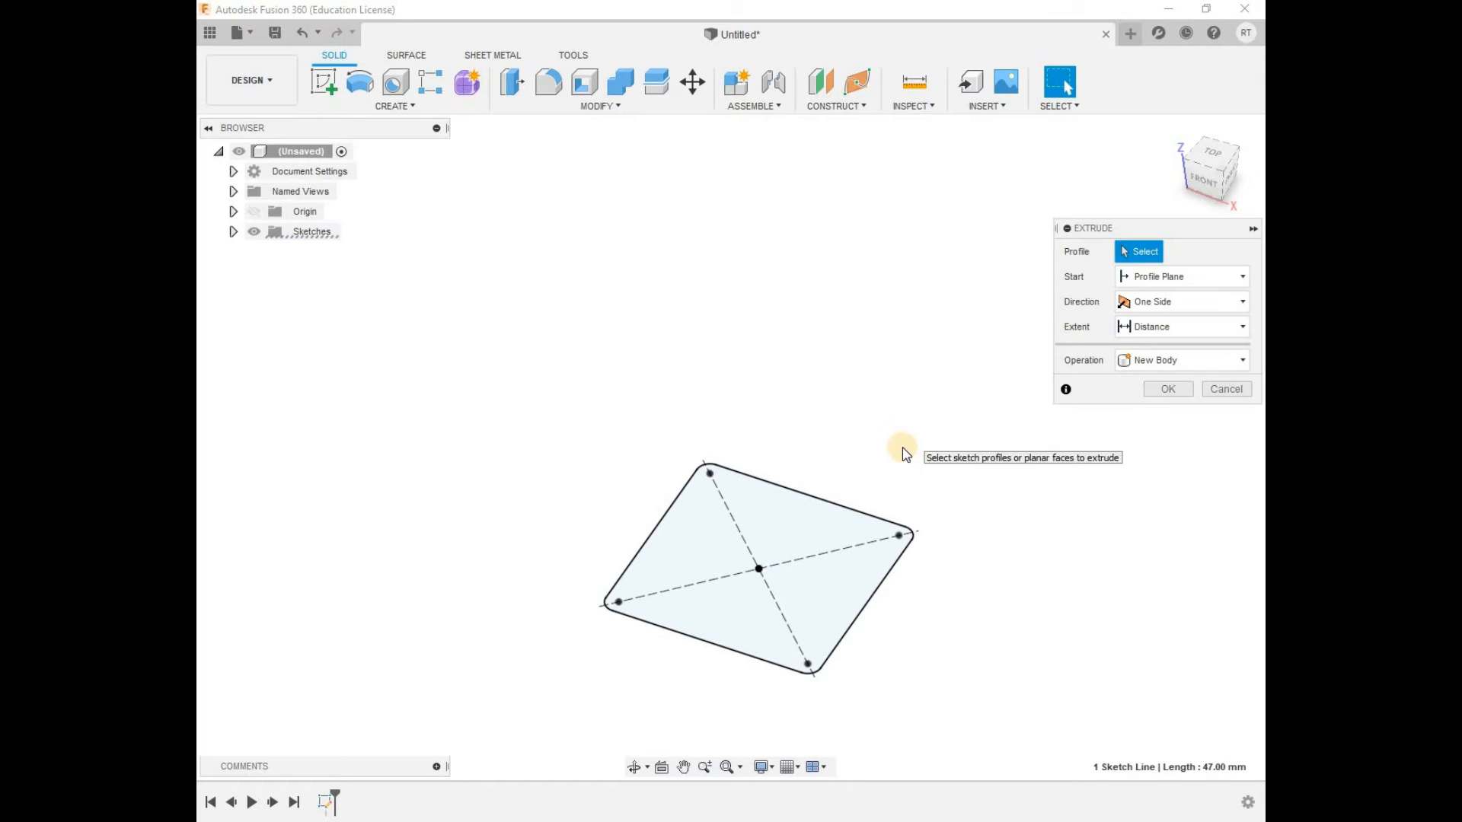
click(777, 564)
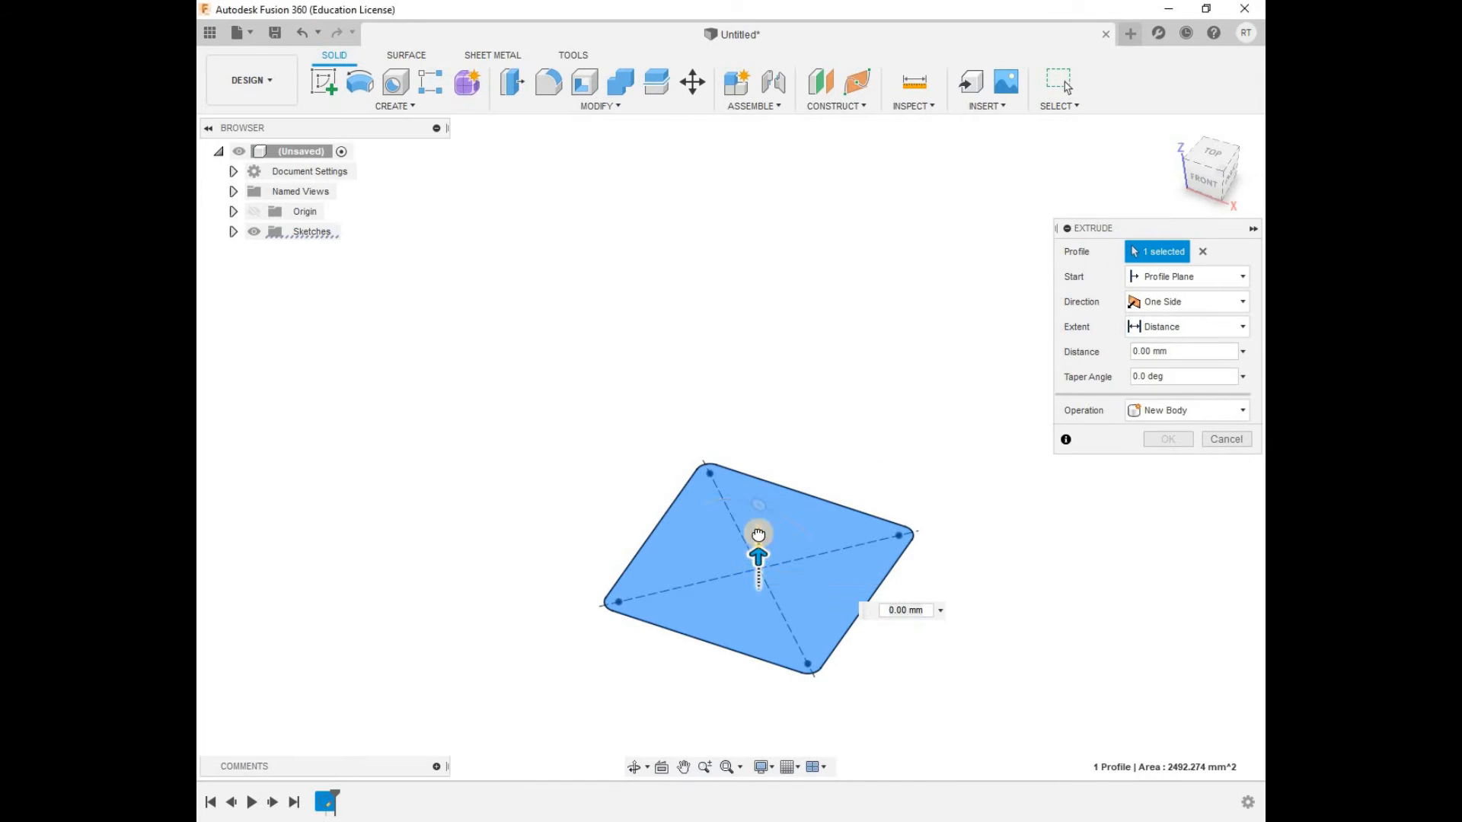
drag(758, 555, 757, 434)
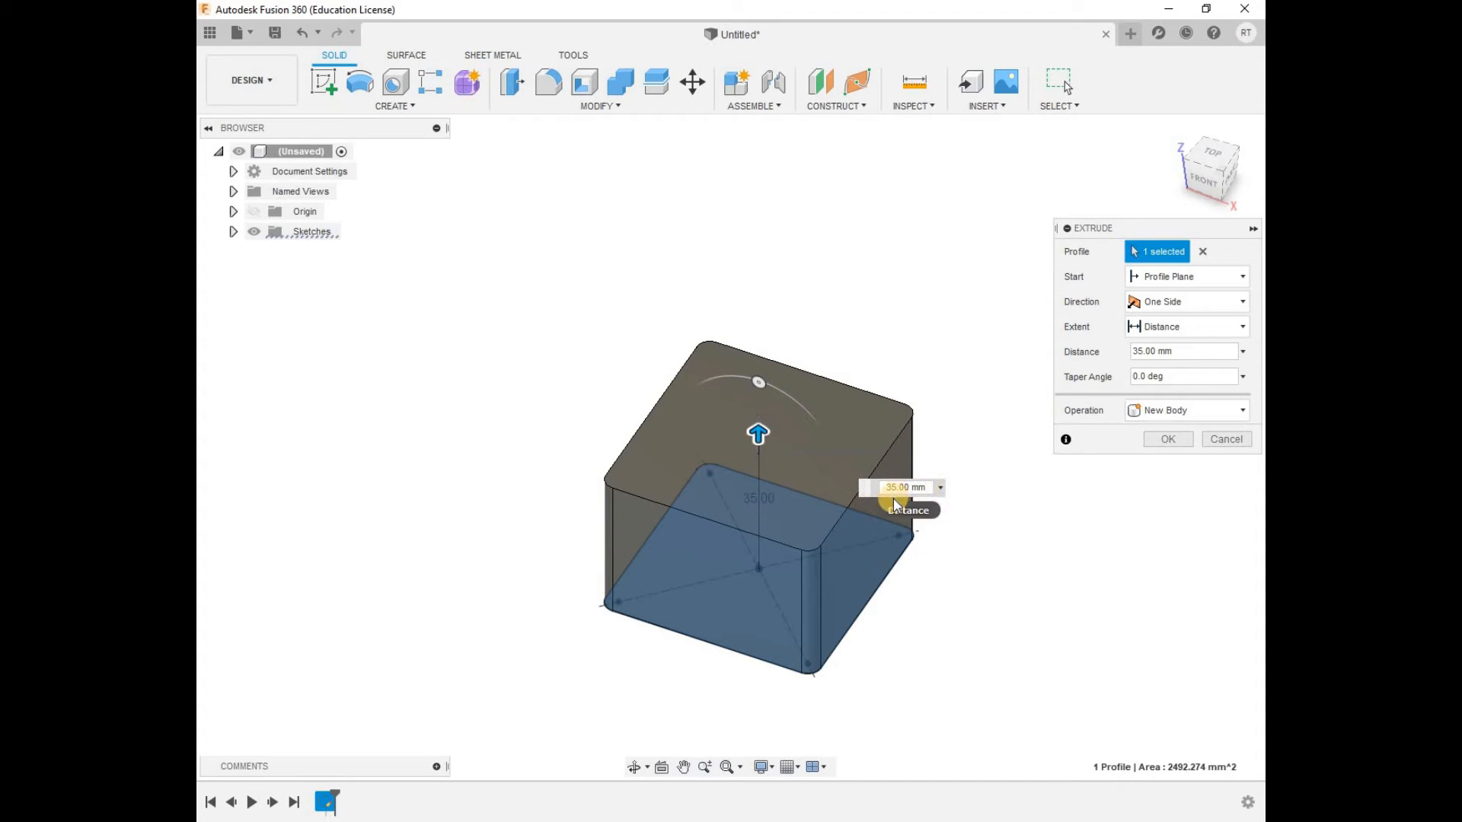
Set the extrusion distance to 40 mm and complete it as a new body.
click(929, 487)
key(ctrl+a)
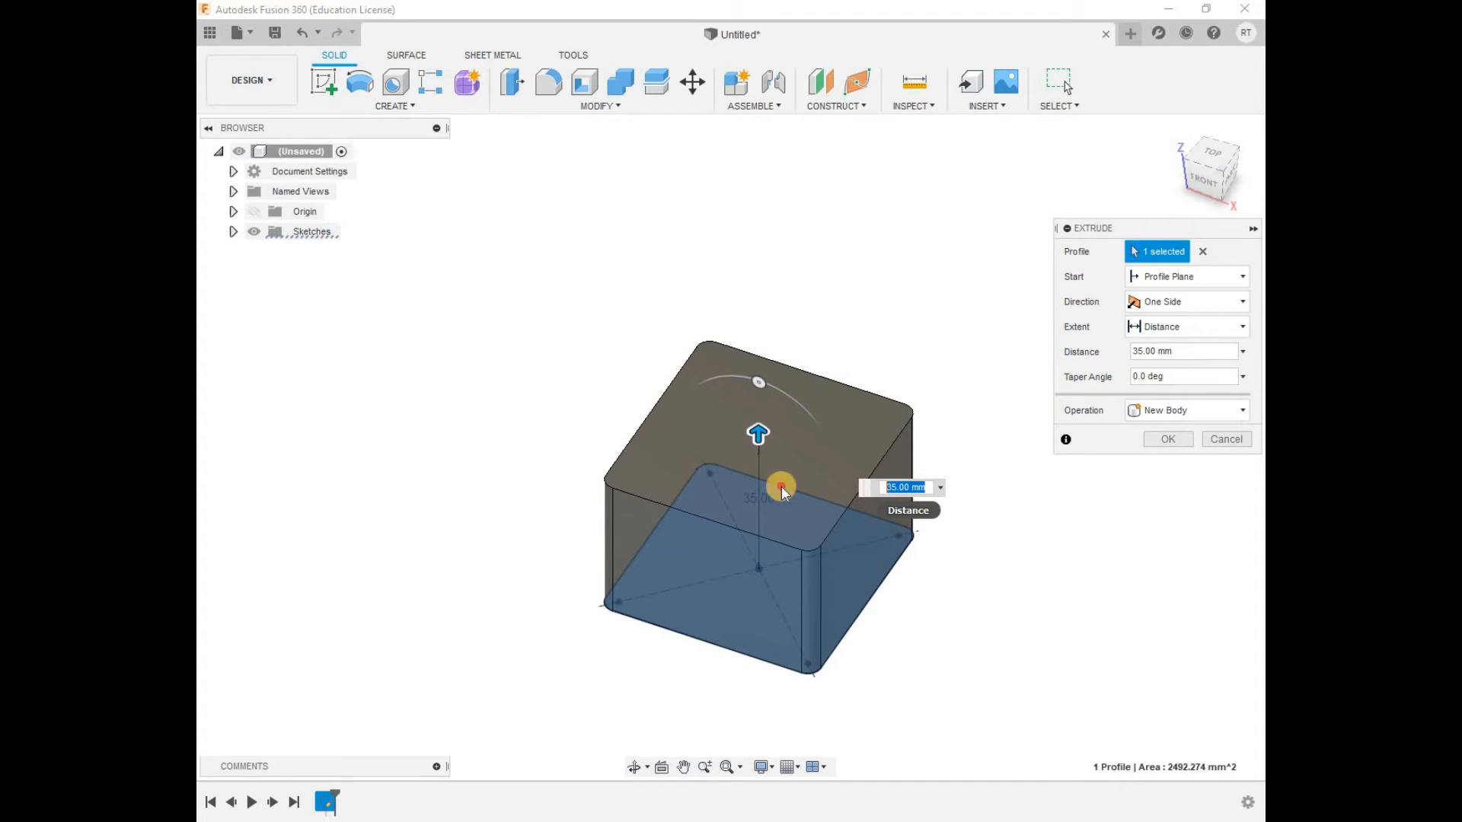
text(4)
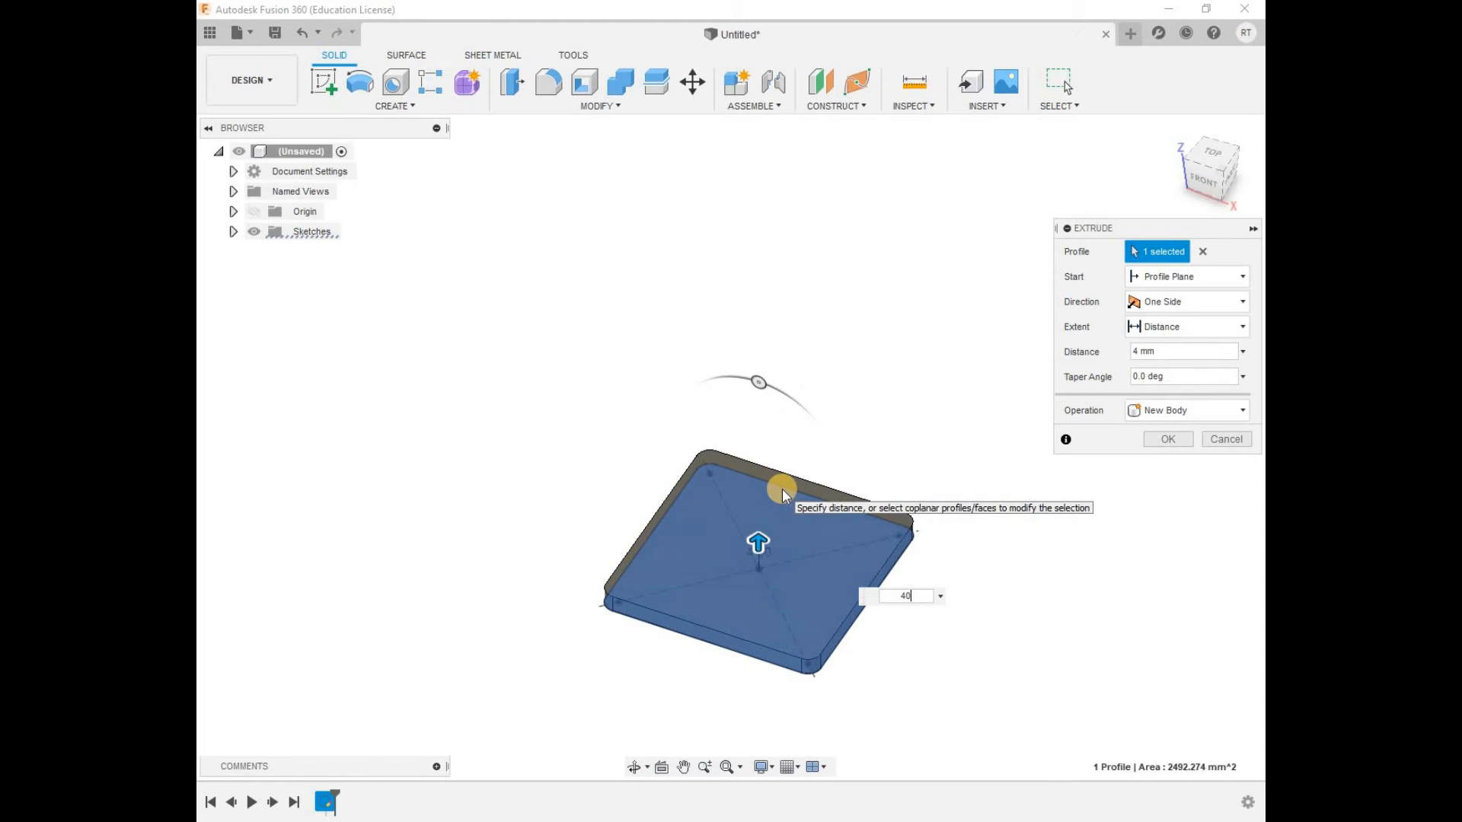
text(0)
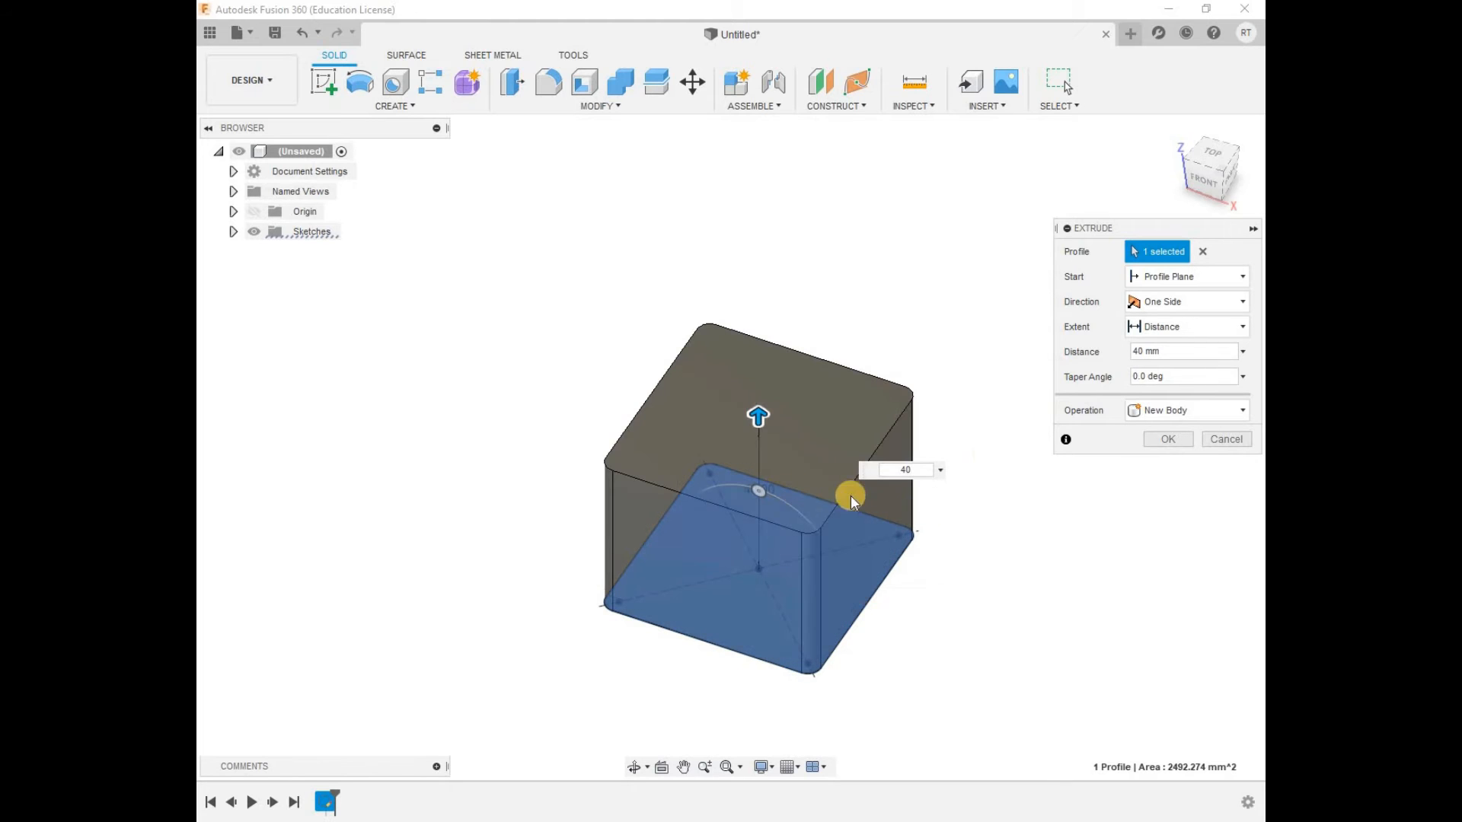
click(1166, 417)
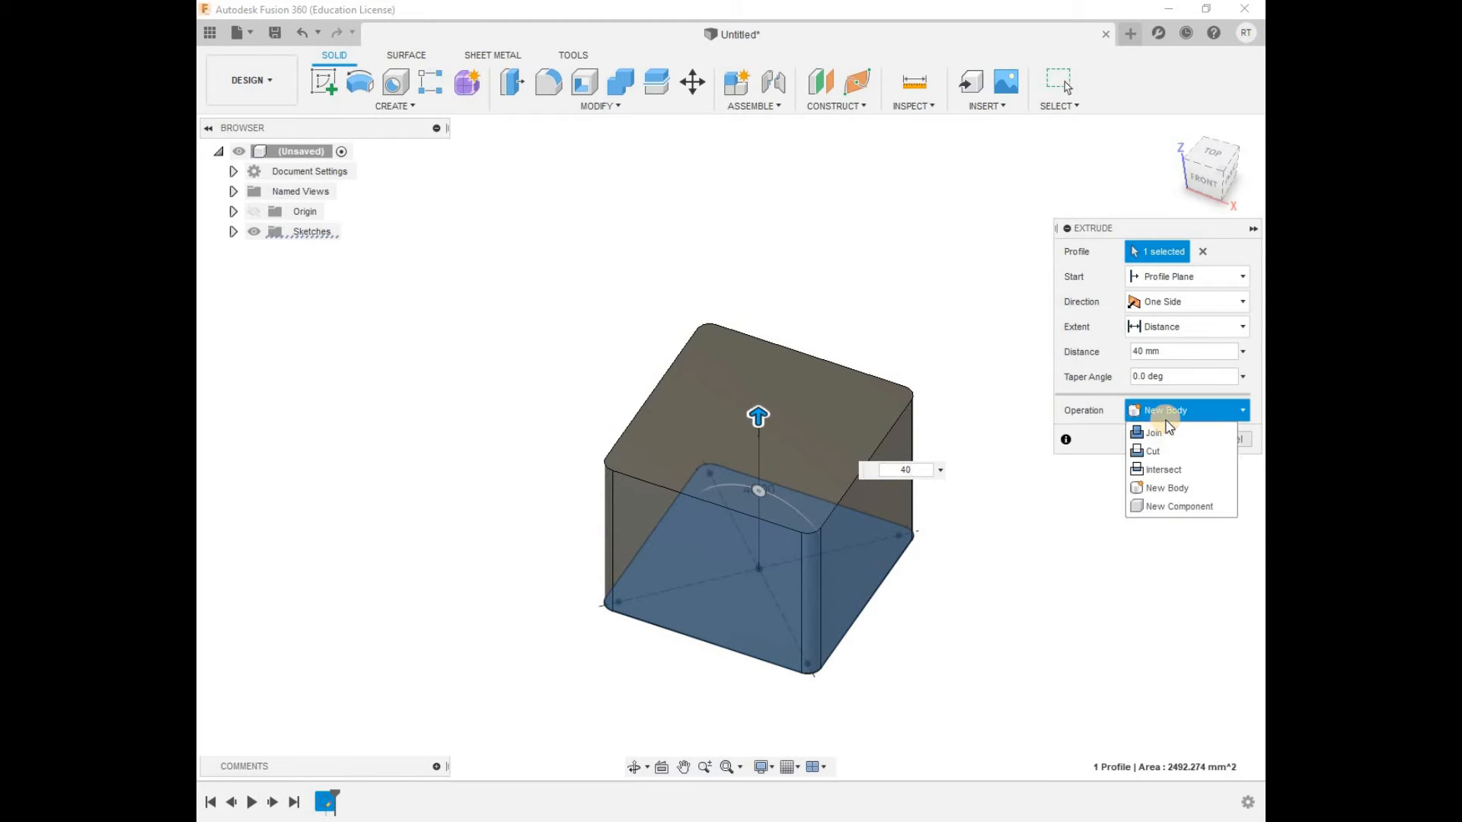
click(1190, 417)
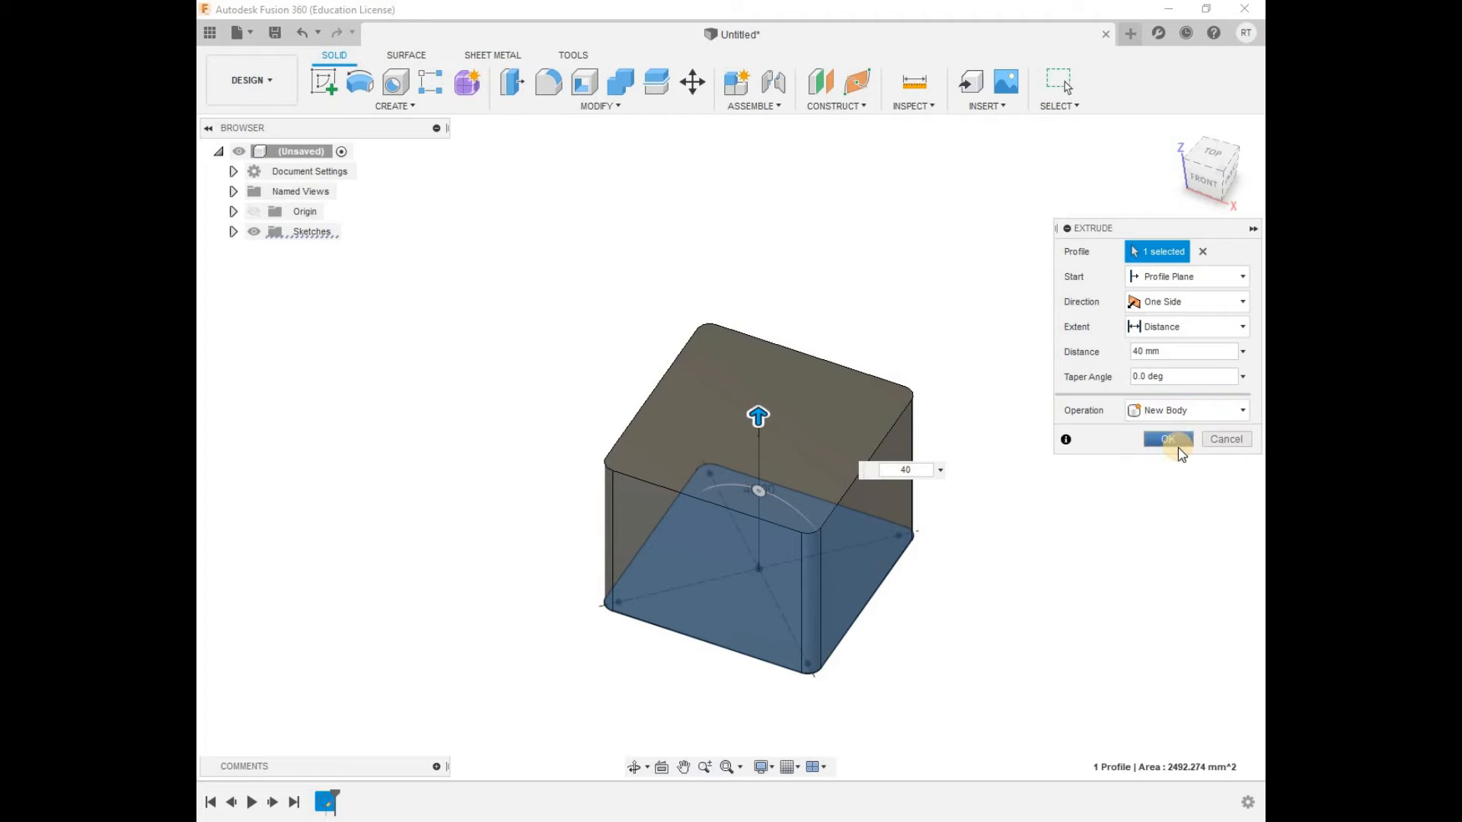
click(1170, 439)
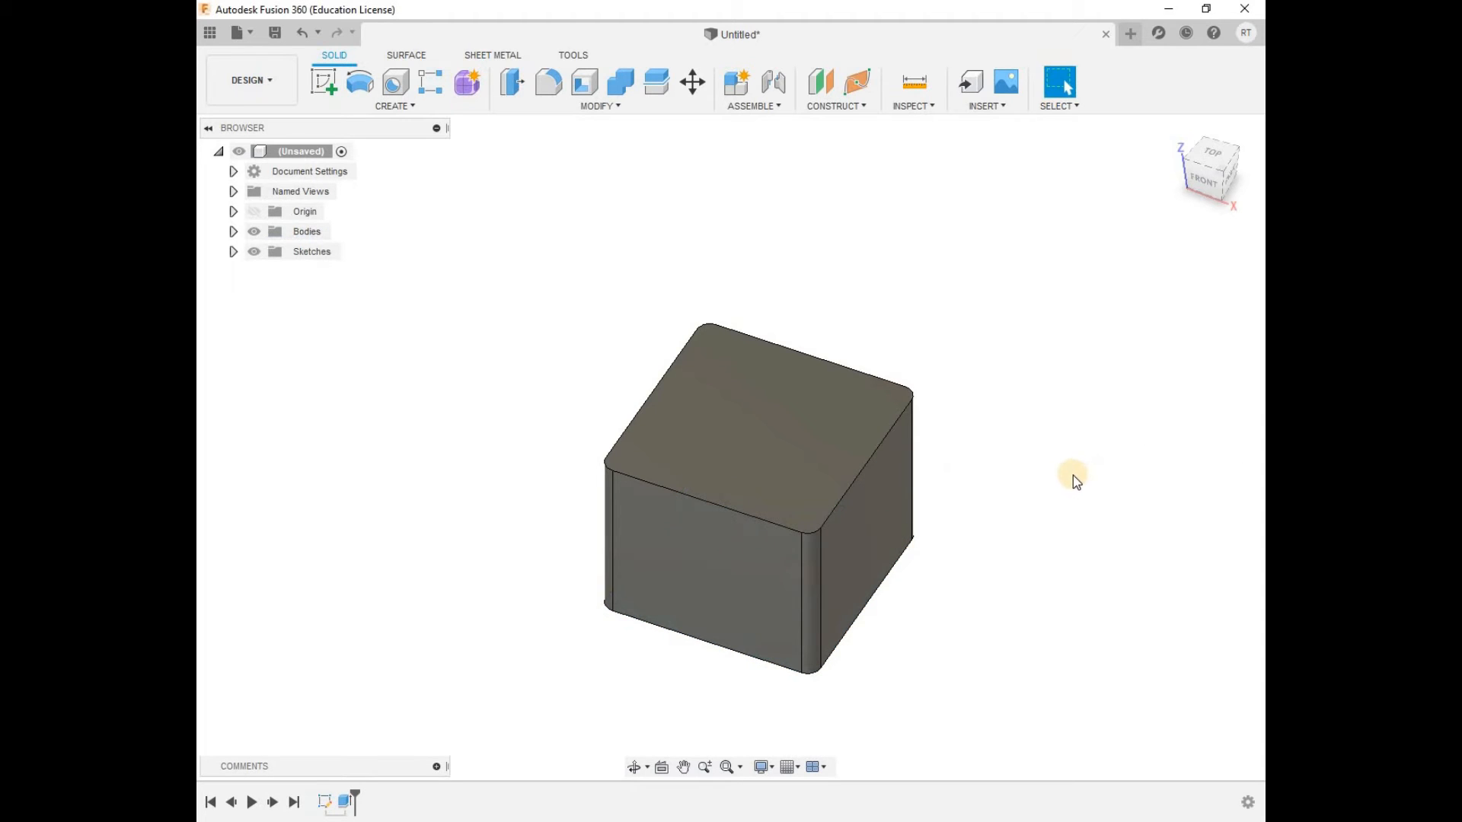
click(635, 767)
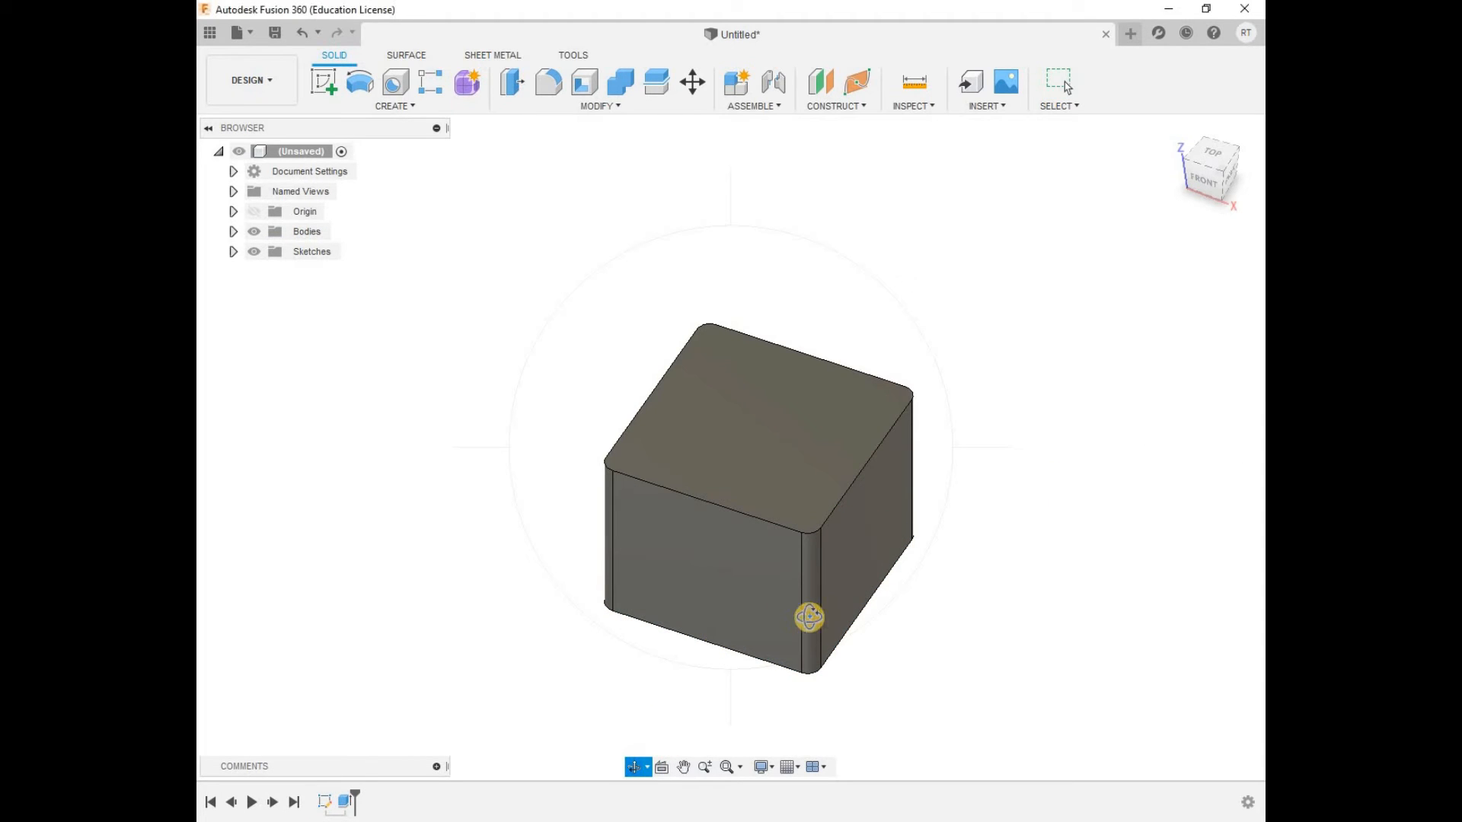
mouse_move(789, 630)
mouse_down()
mouse_move(701, 627)
mouse_move(871, 630)
mouse_move(826, 637)
mouse_move(788, 611)
mouse_move(816, 637)
mouse_up()
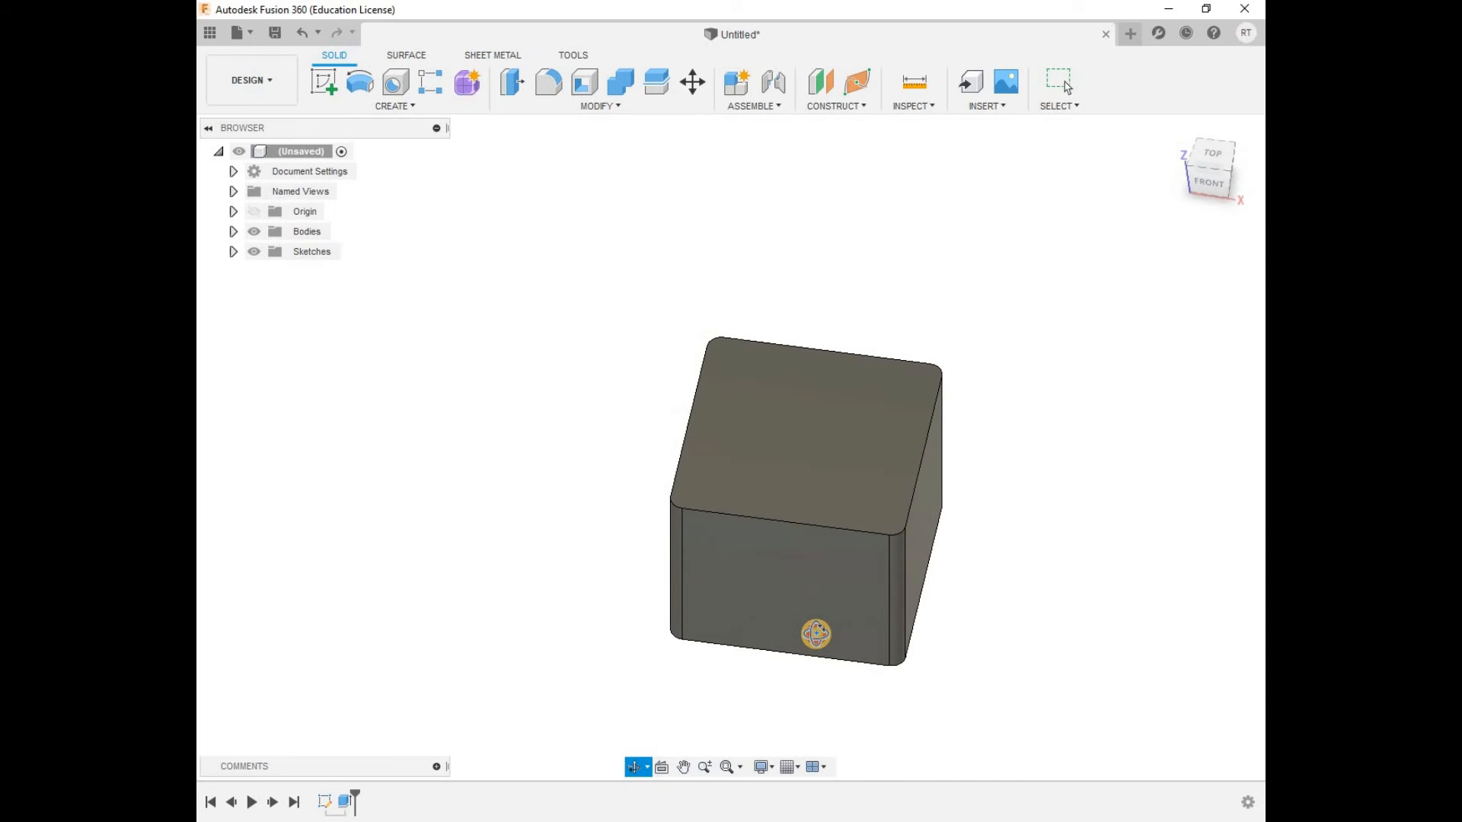
key(Escape)
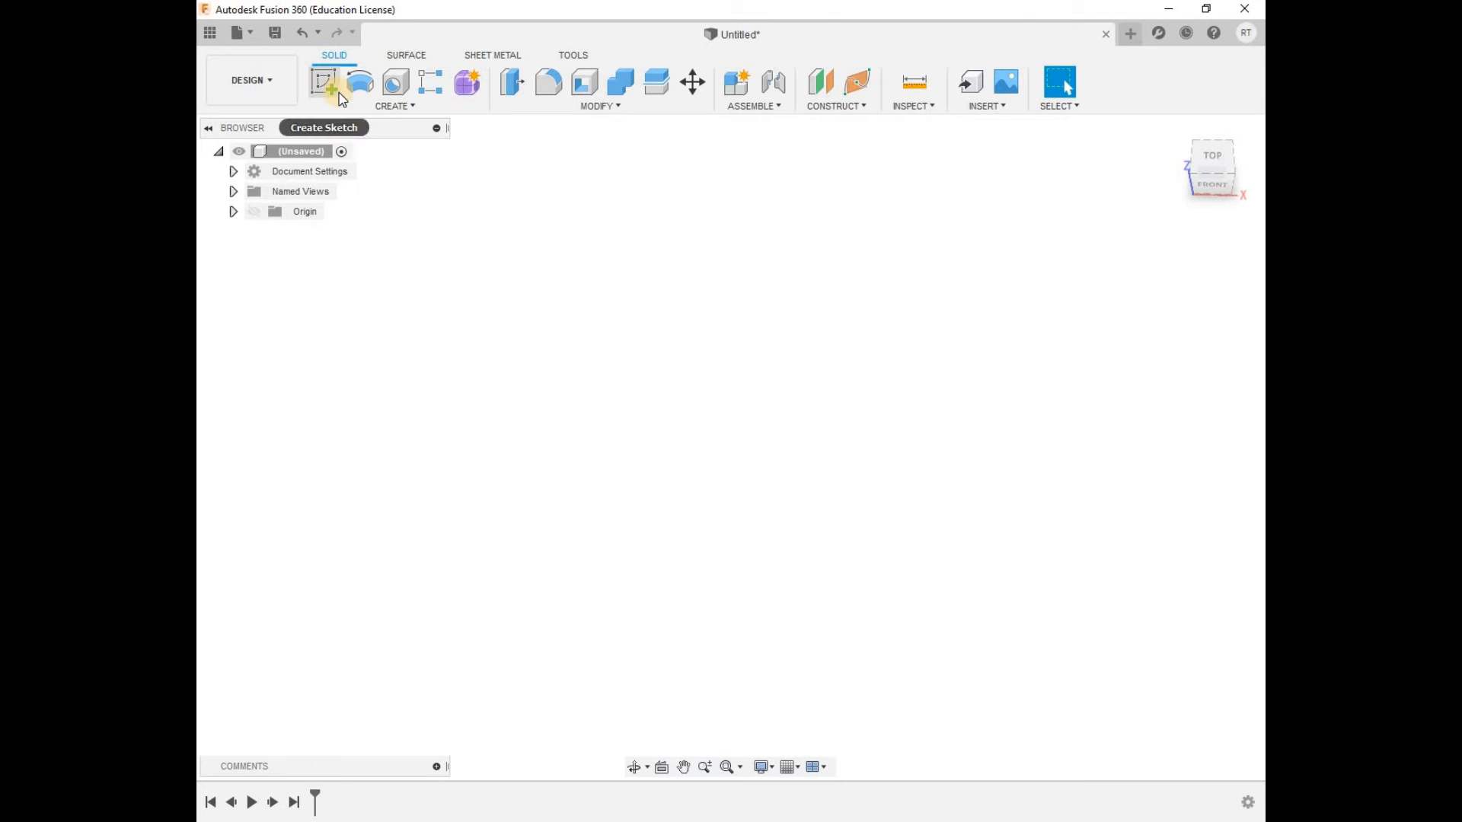
Create a new sketch on the horizontal XY plane of the emptied design.
click(325, 84)
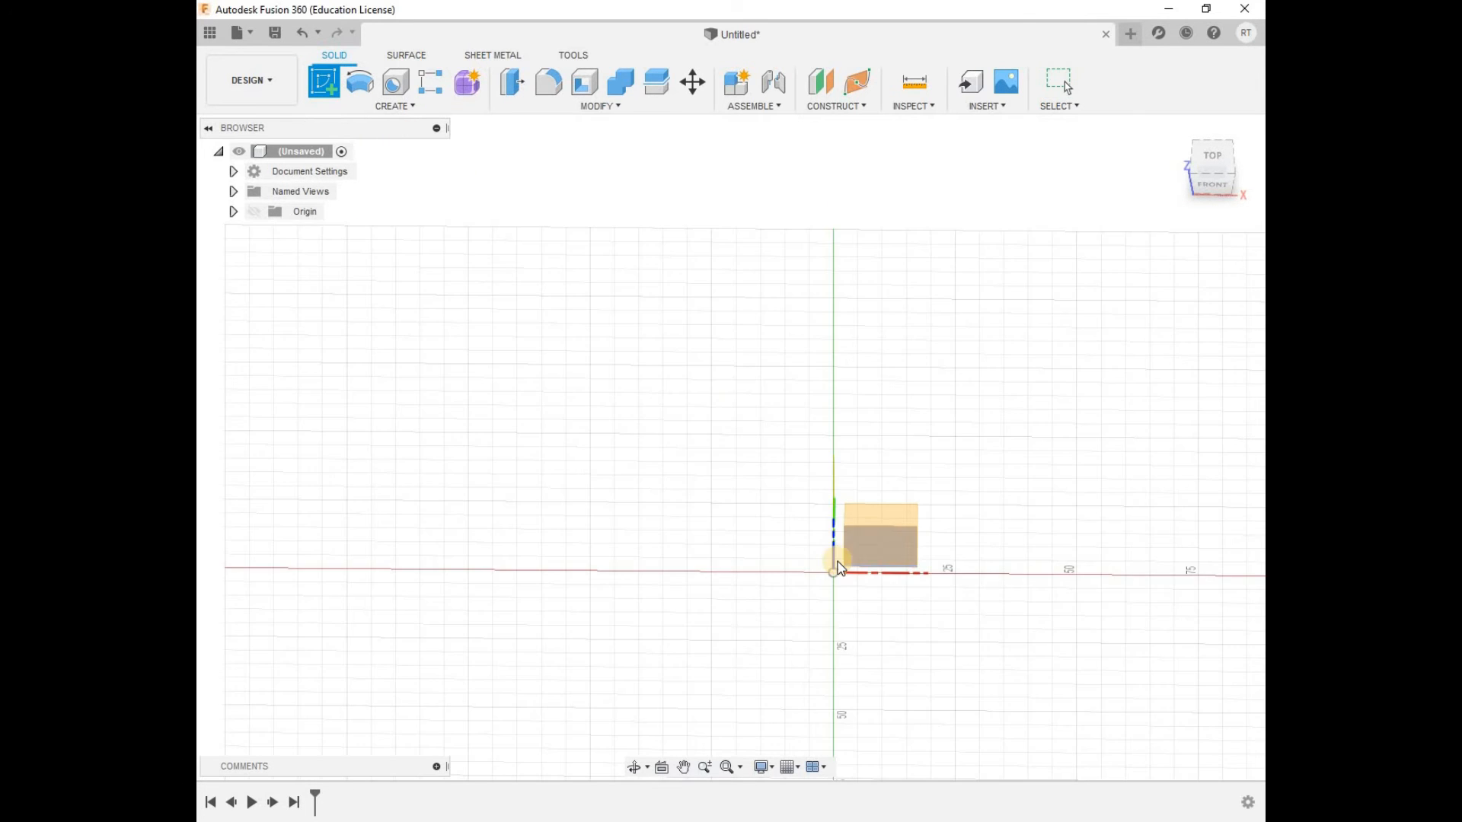
click(833, 631)
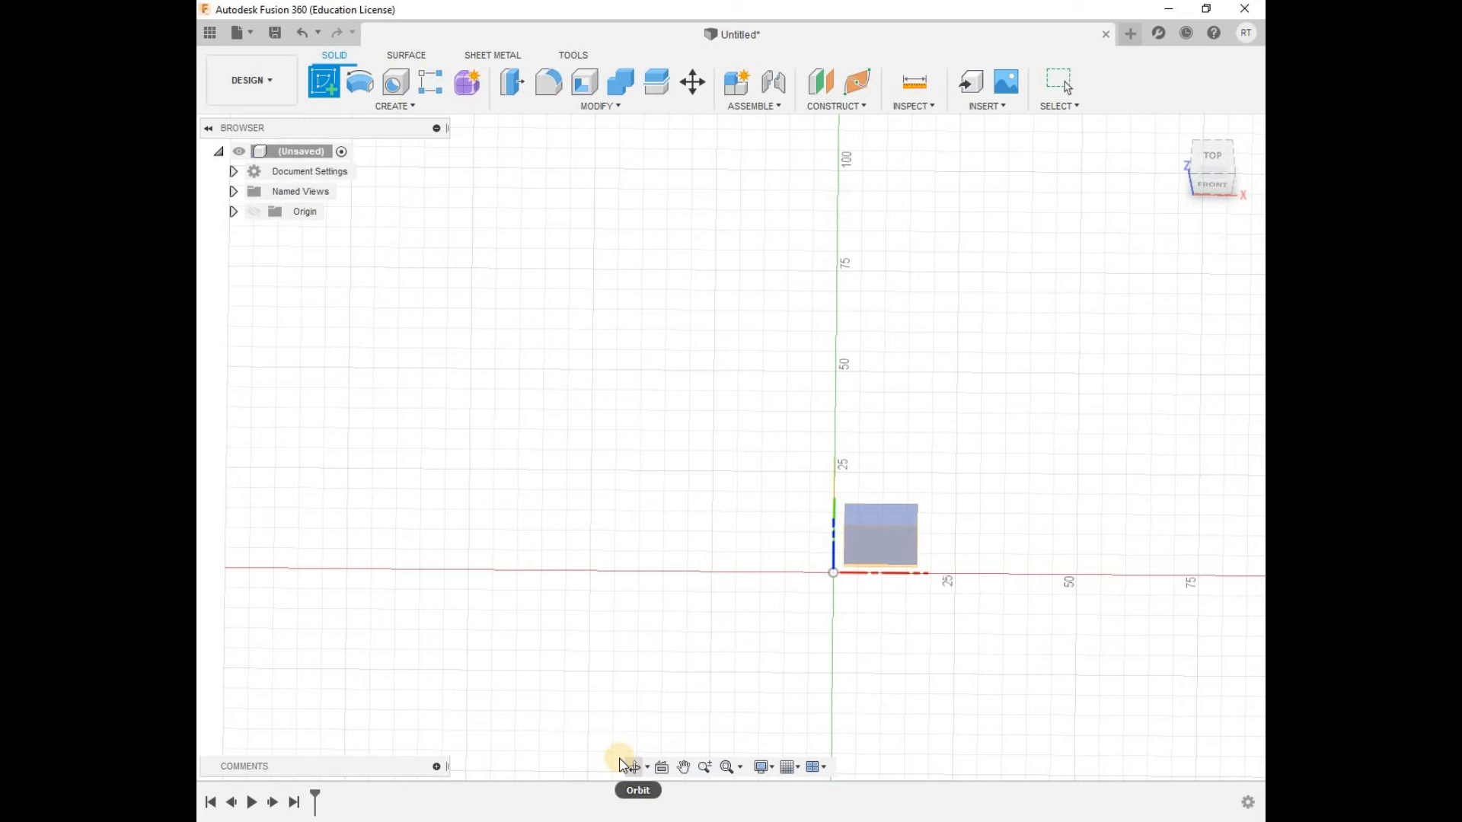
click(636, 770)
drag(875, 509, 903, 567)
click(875, 577)
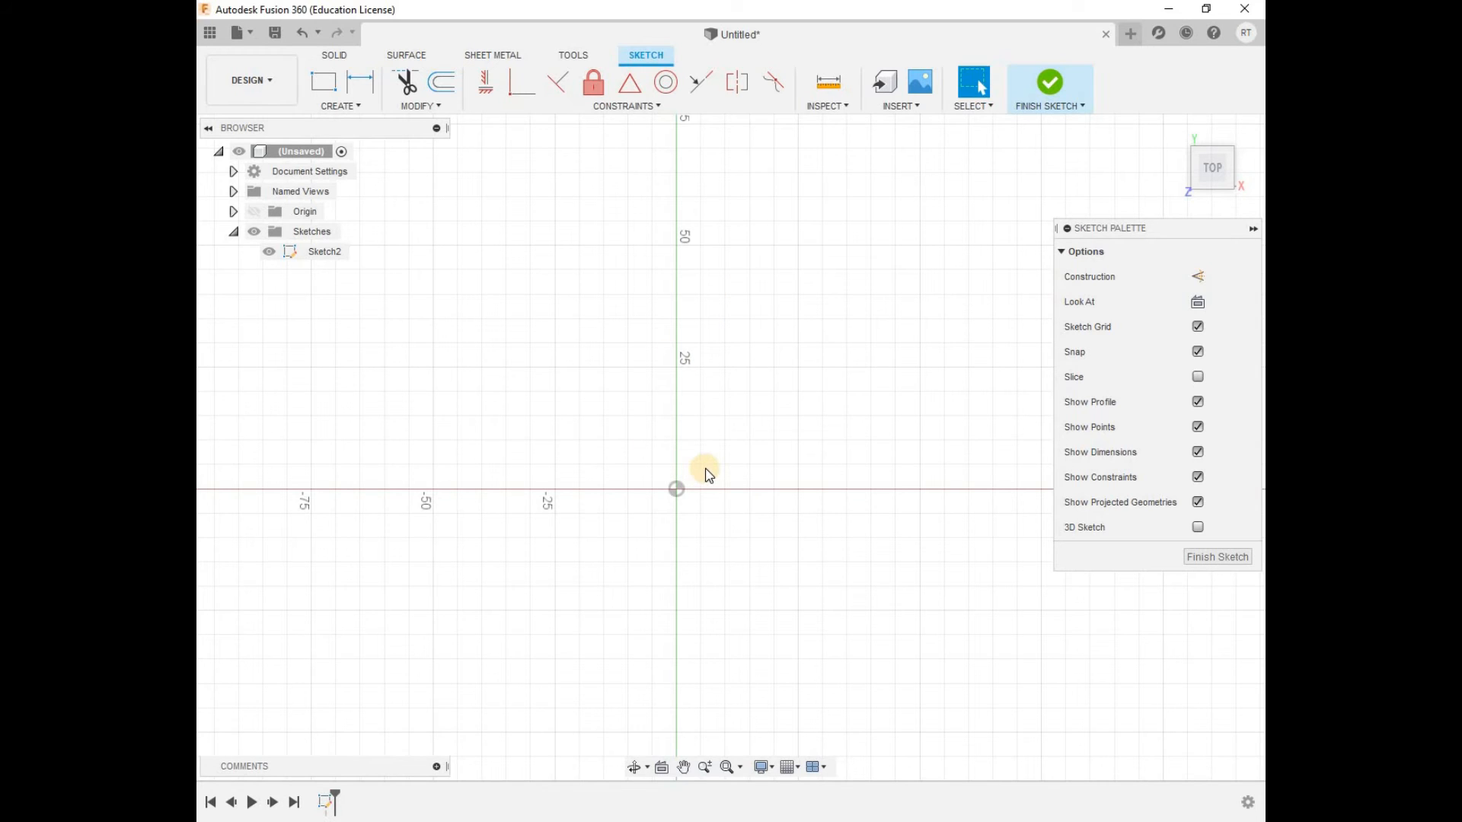
Draw a center rectangle around the origin, 50 mm wide and 50 mm high, and finish the sketch.
key(r)
click(1197, 303)
click(678, 490)
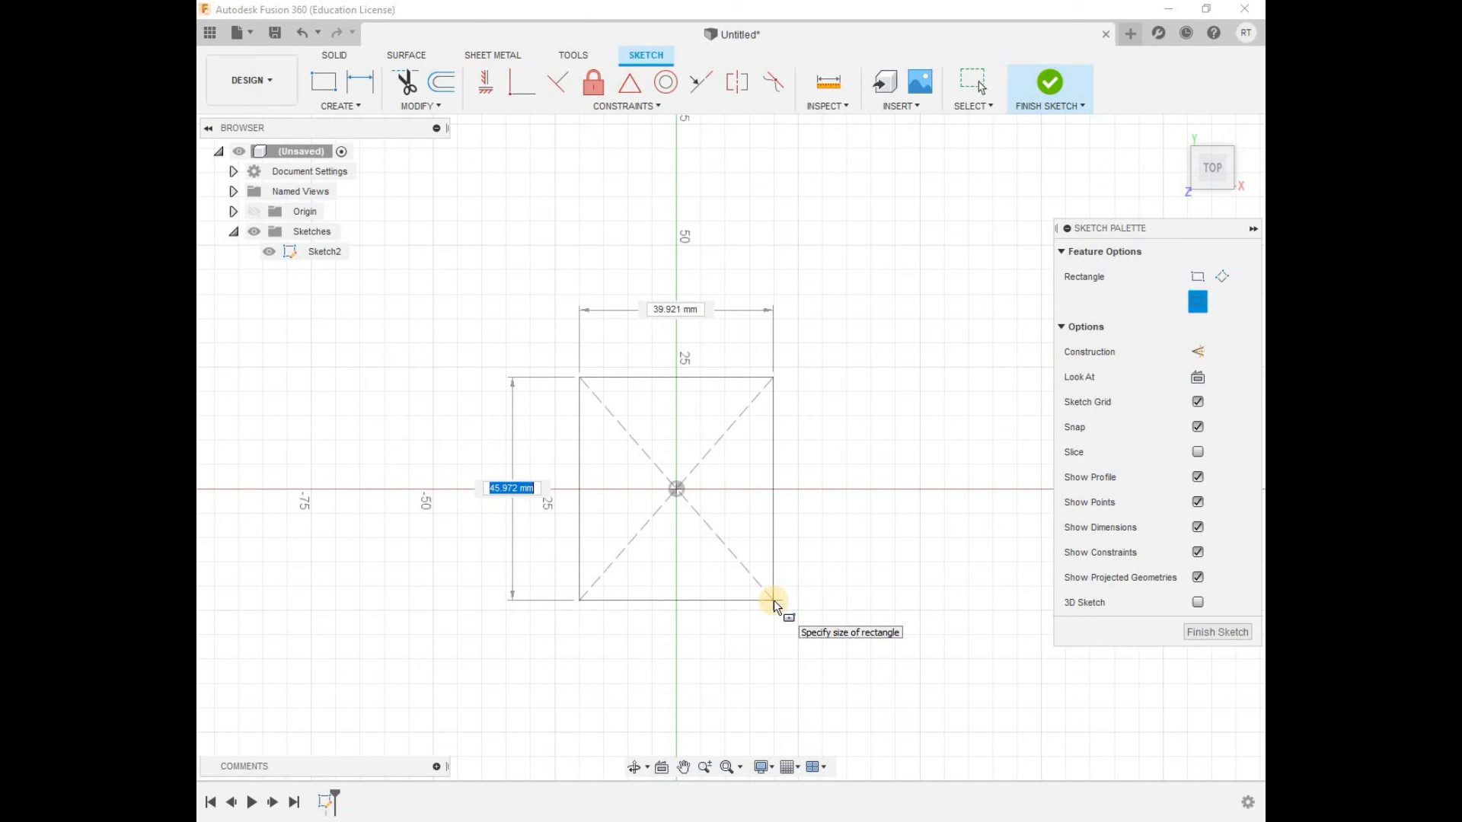
text(50)
key(Tab)
text(50)
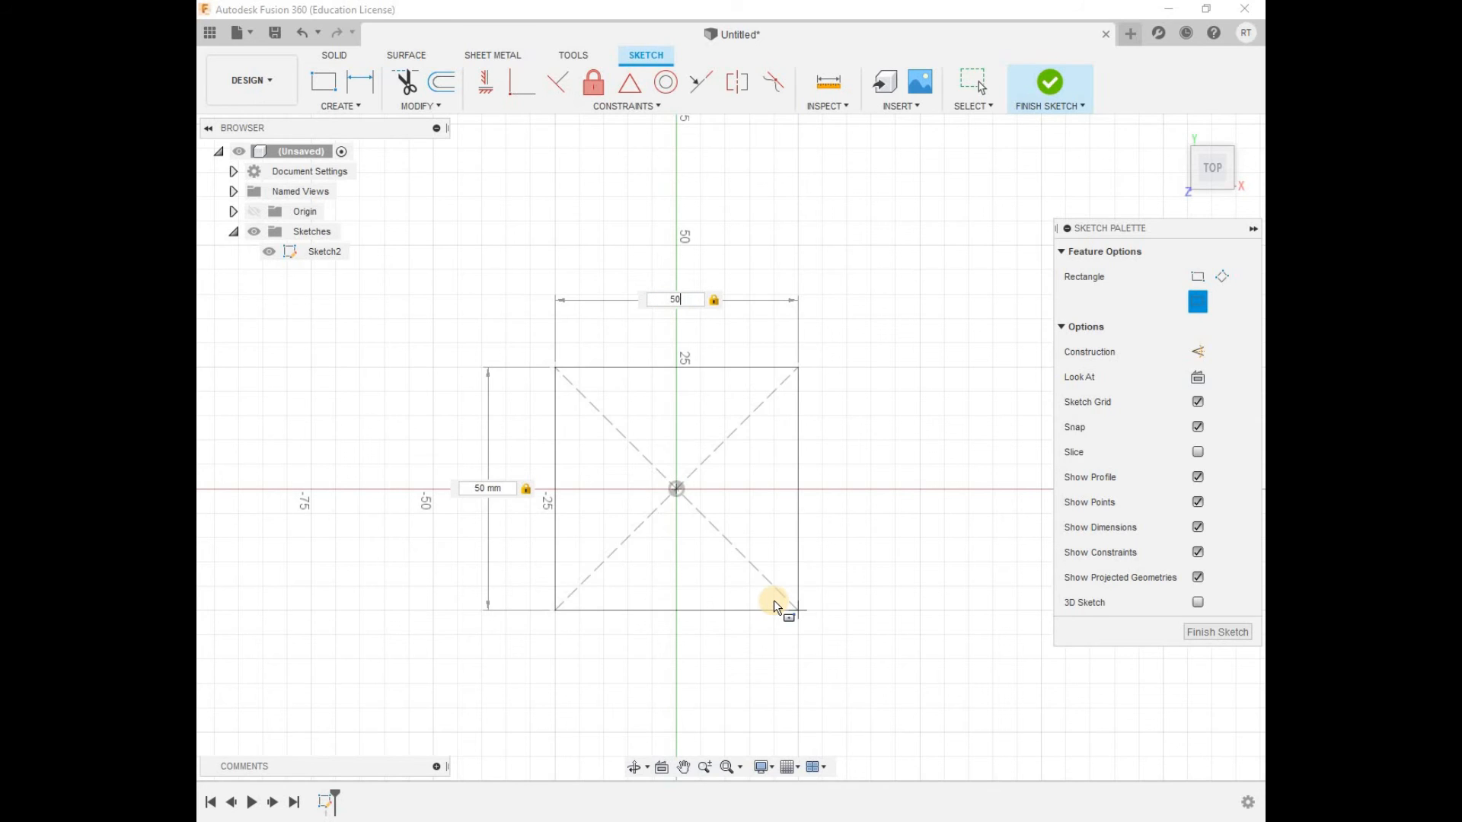
key(Return)
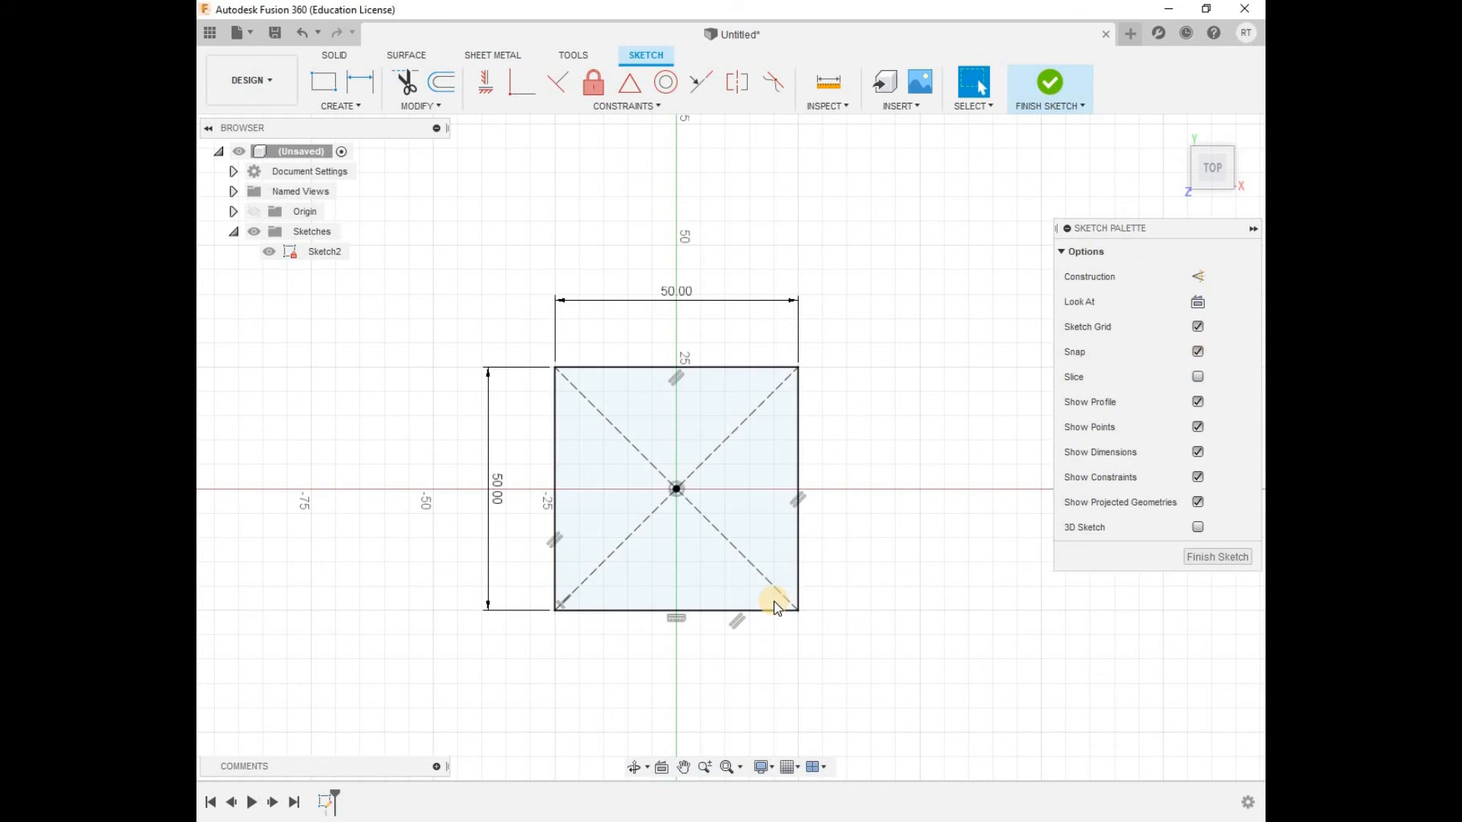
click(1056, 80)
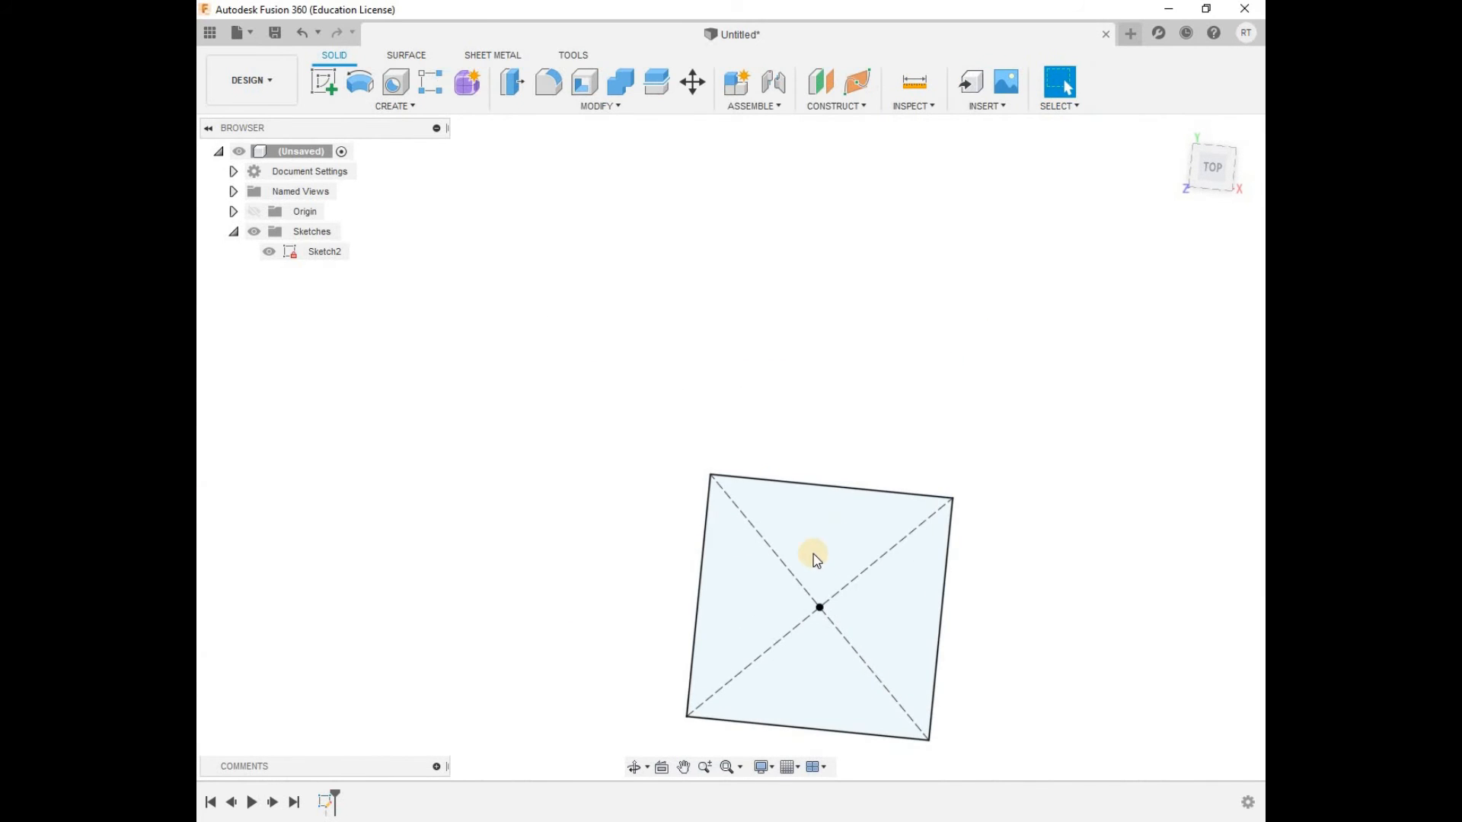
Extrude the sharp-cornered square profile 40 mm upward as a new body.
click(635, 769)
drag(643, 678, 652, 639)
key(Escape)
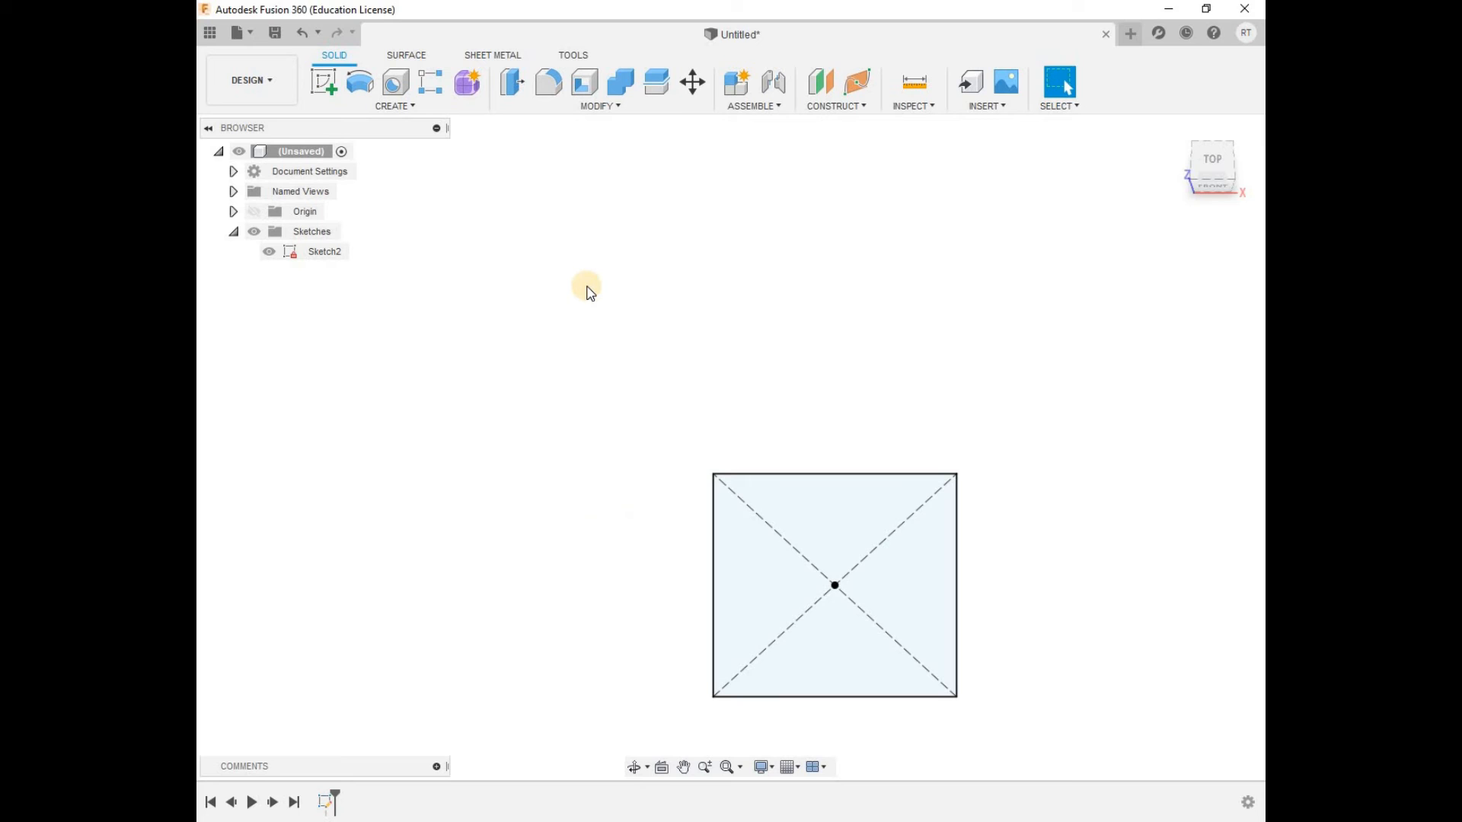
key(e)
mouse_move(836, 576)
mouse_down()
mouse_move(829, 423)
mouse_move(834, 442)
mouse_up()
click(971, 493)
drag(961, 493, 1006, 489)
text(40)
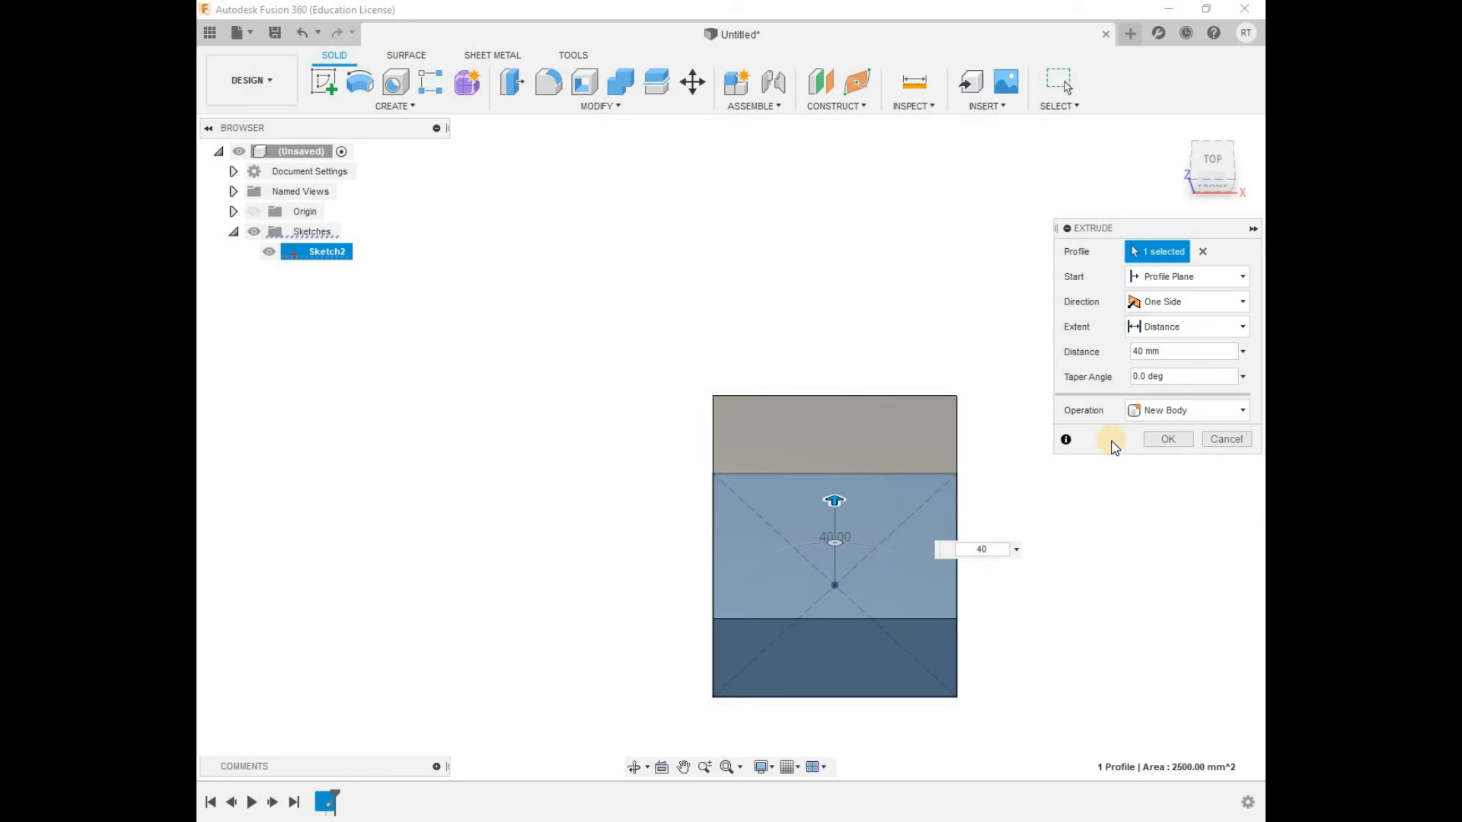
click(1165, 440)
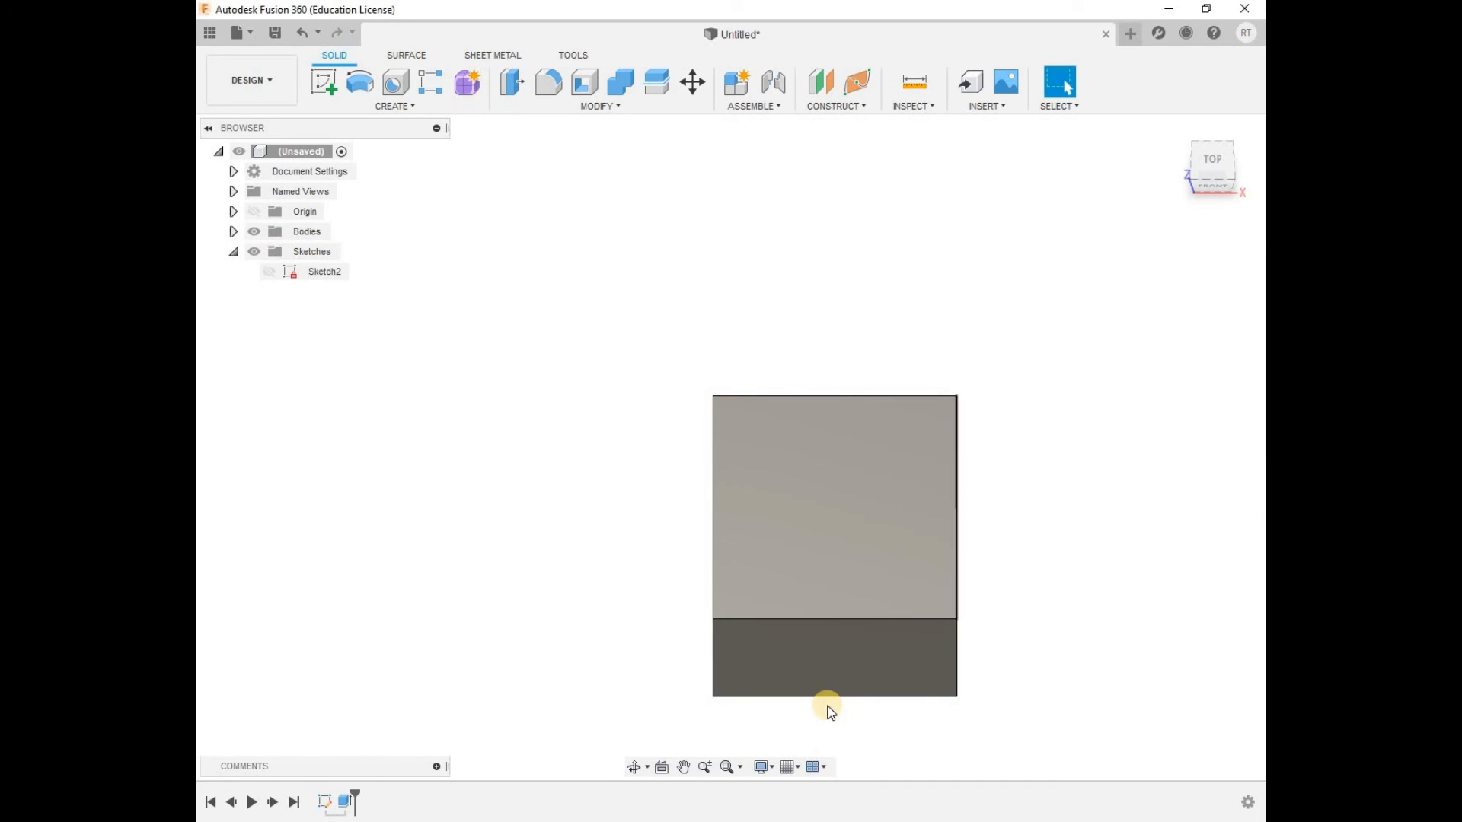
Start a Fillet on the extruded block and select three of its vertical edges.
click(635, 767)
drag(597, 561, 668, 521)
key(Escape)
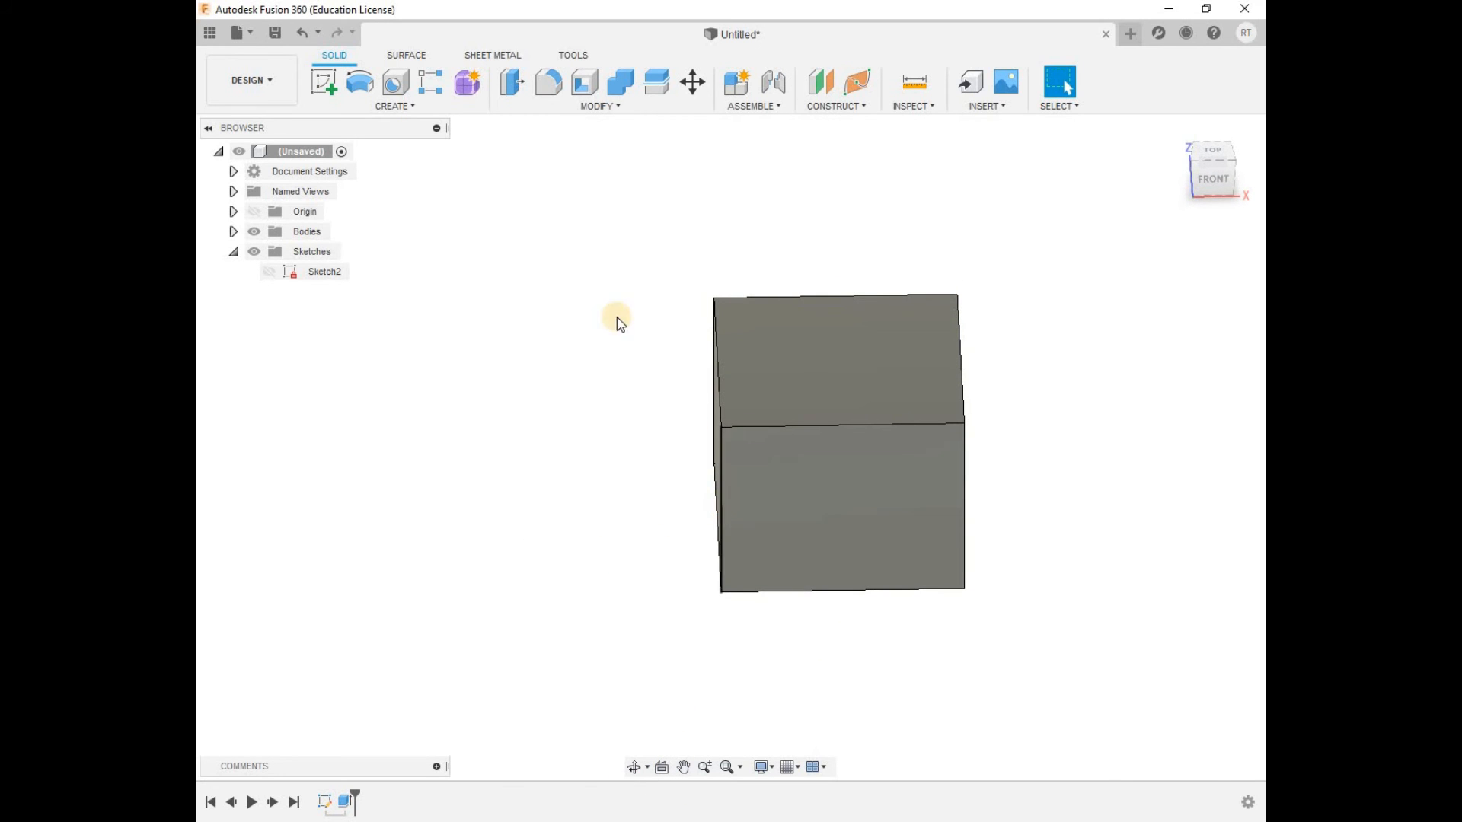
click(547, 108)
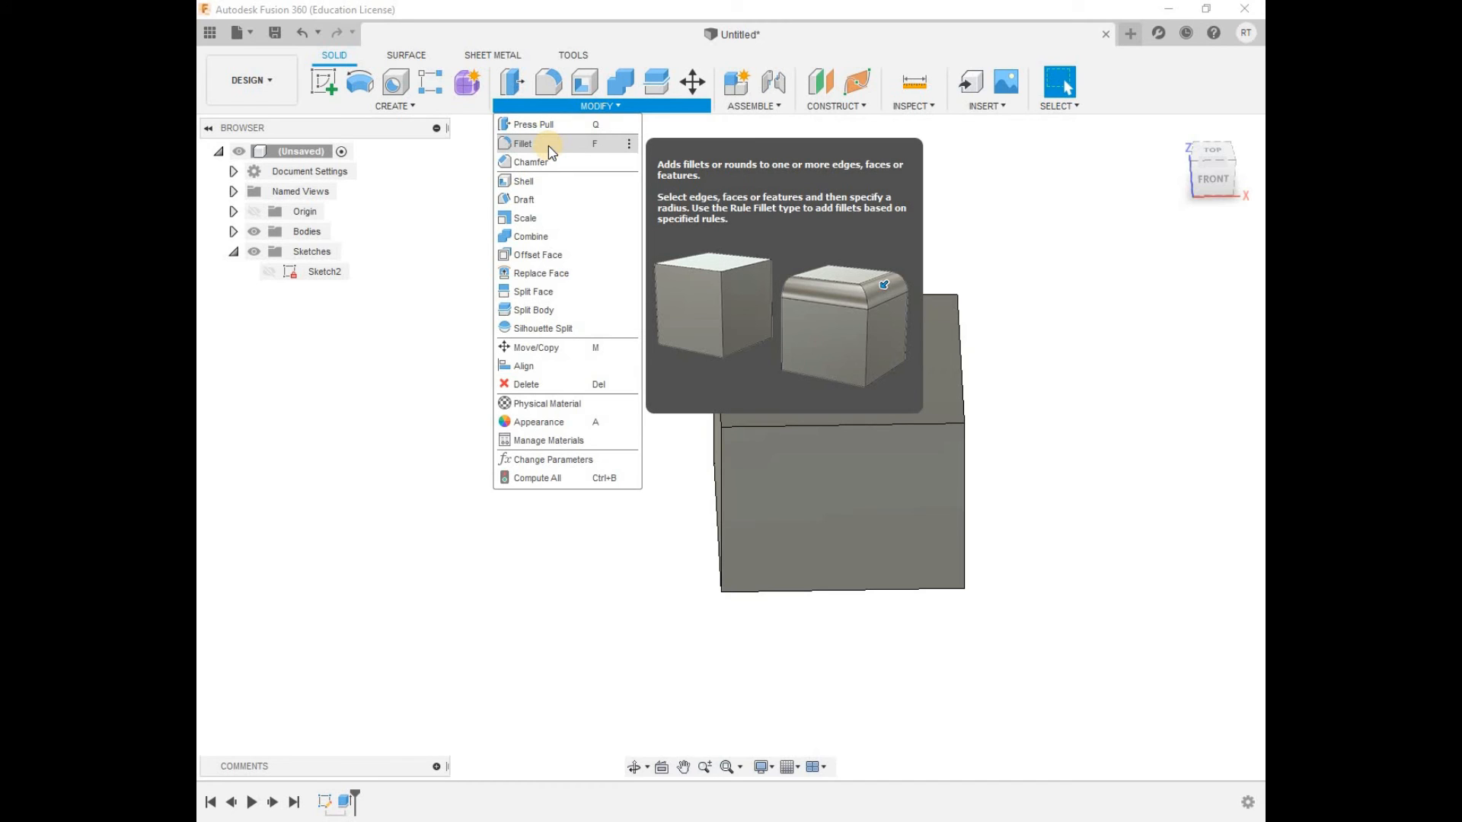
click(437, 233)
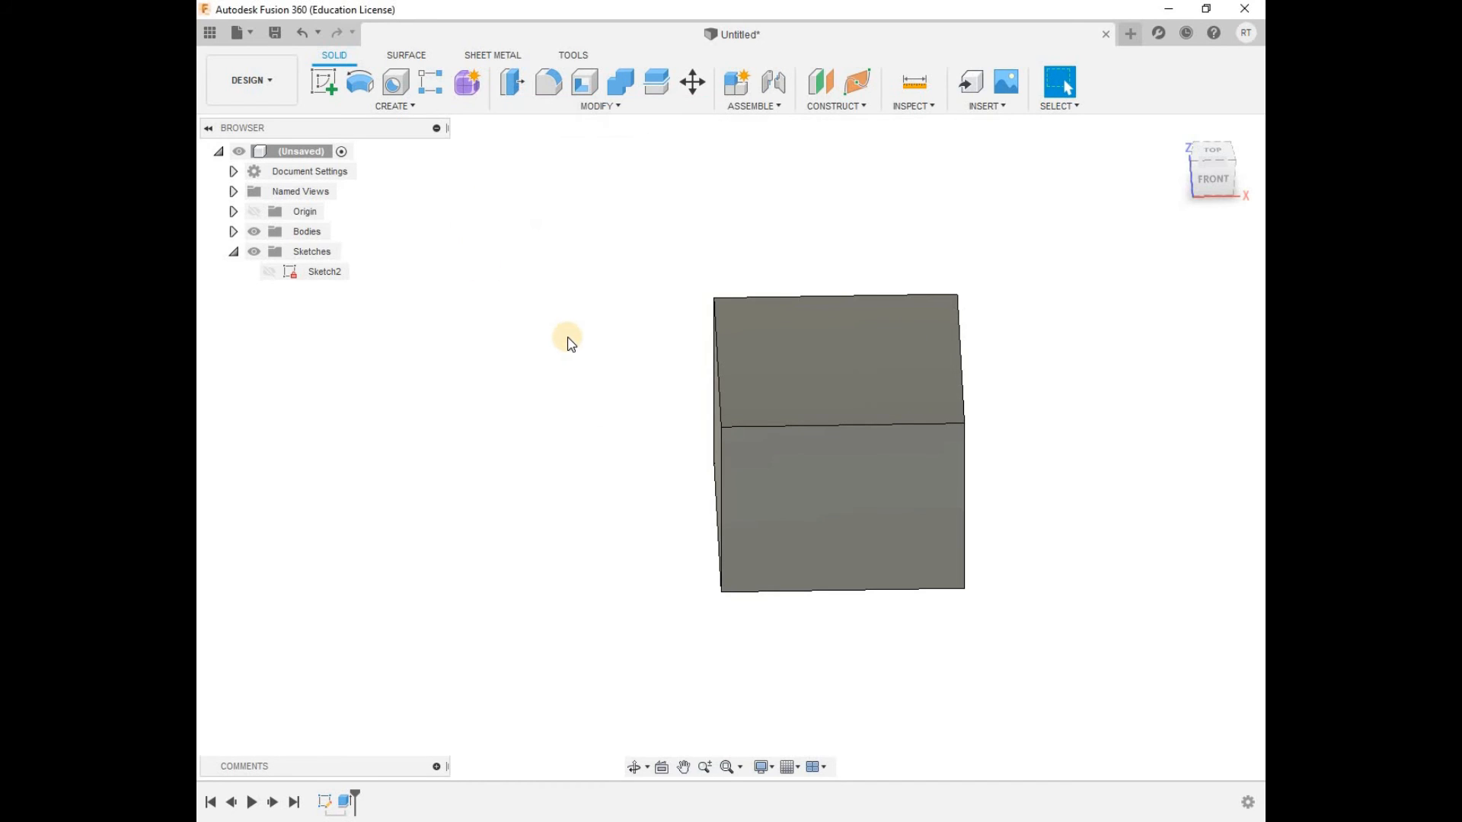
key(f)
click(721, 474)
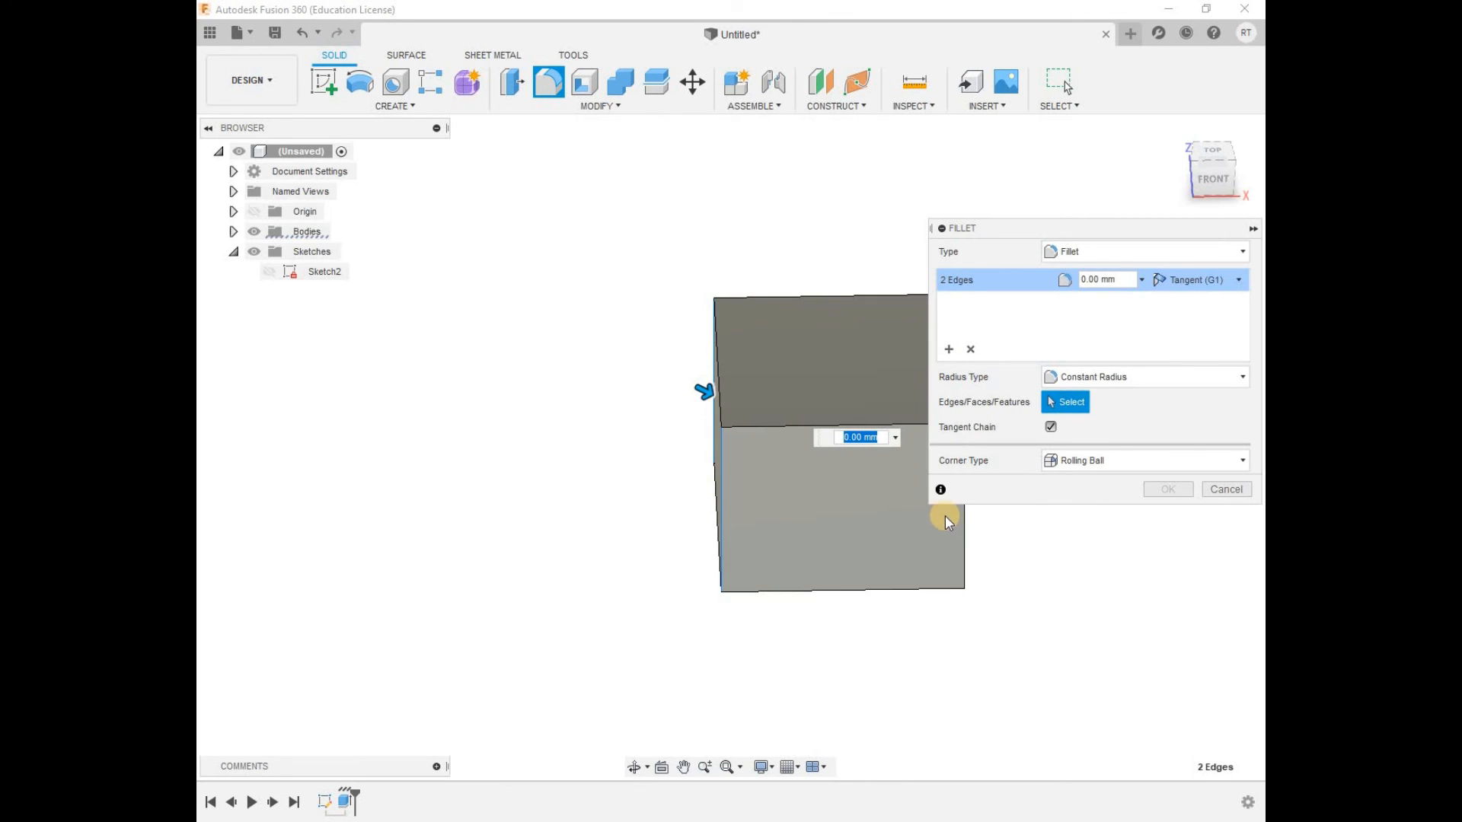
click(962, 548)
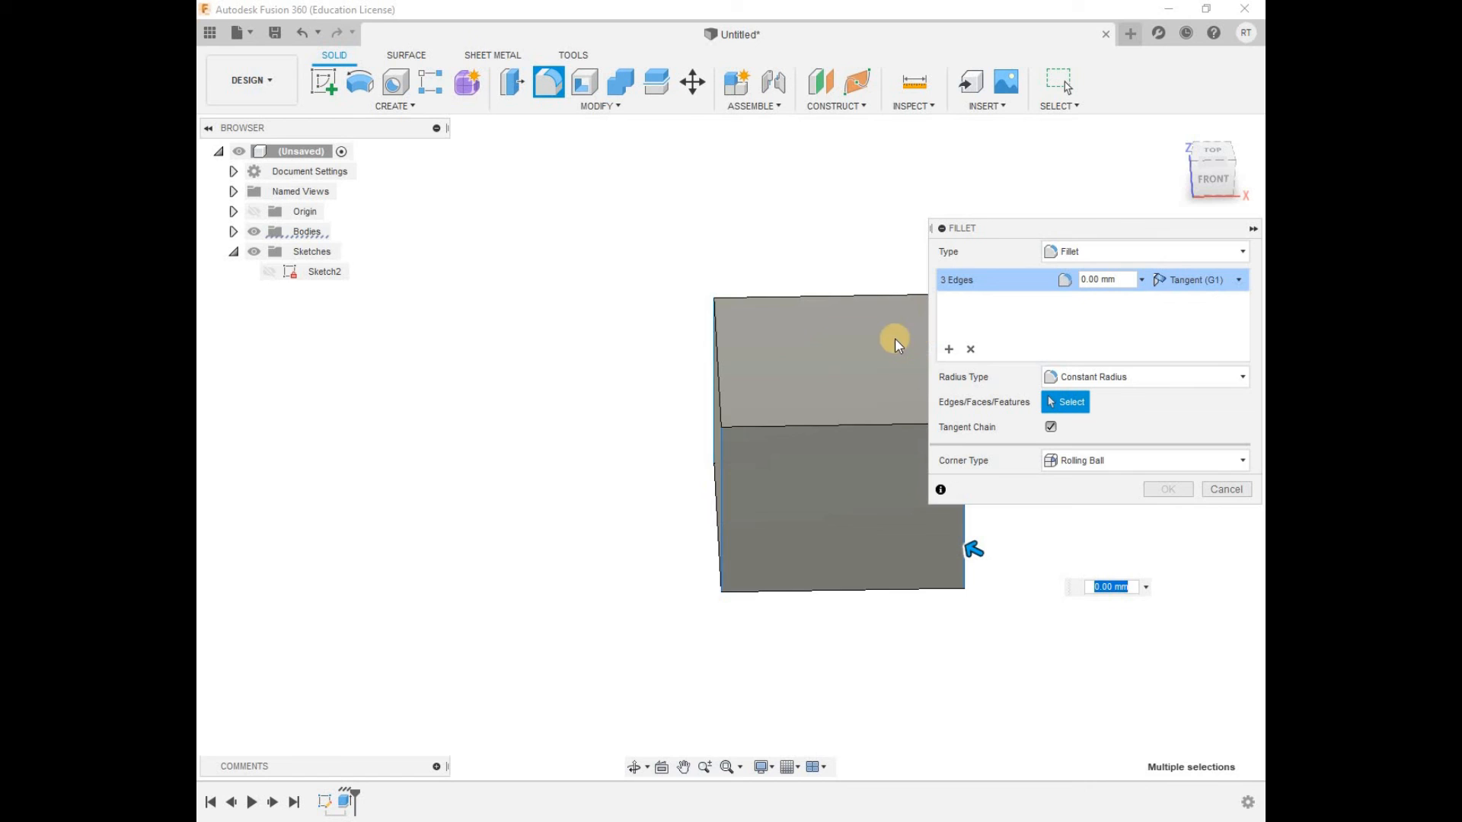
Add the remaining vertical edge to the fillet selection and round all four edges with a 3 mm constant radius.
click(633, 767)
drag(774, 555, 721, 551)
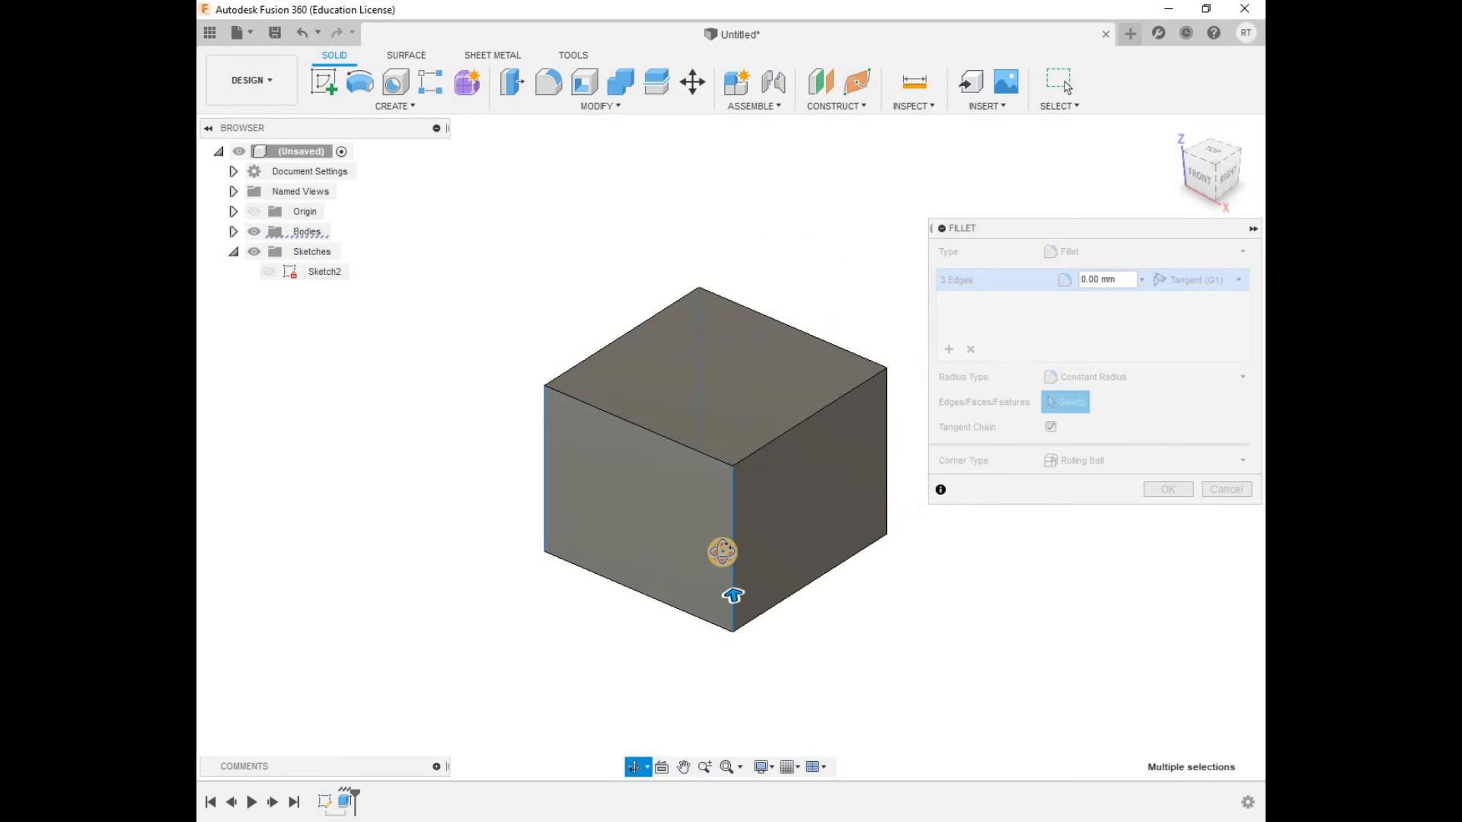
key(Escape)
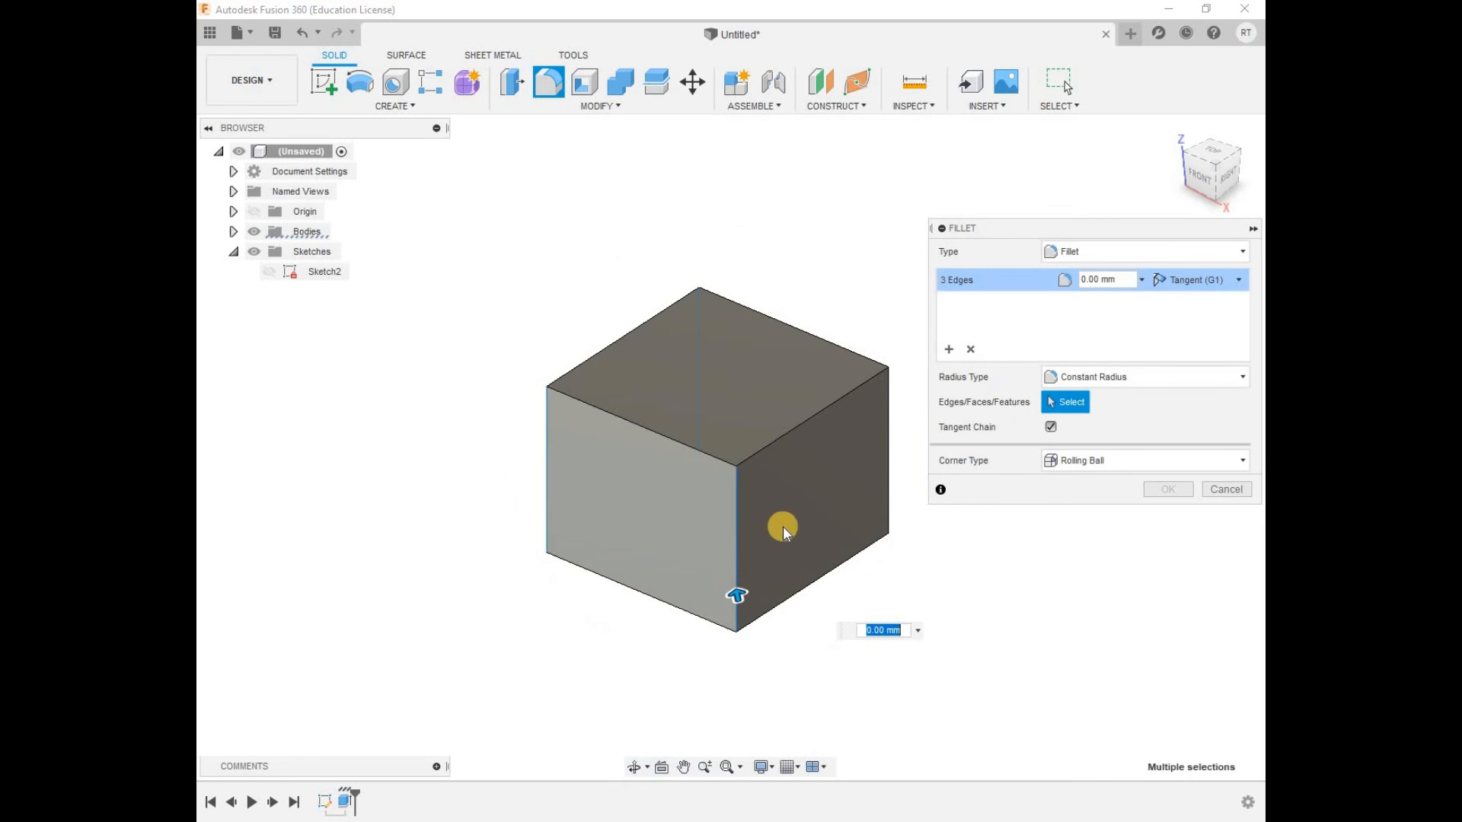
click(887, 490)
drag(904, 487, 897, 489)
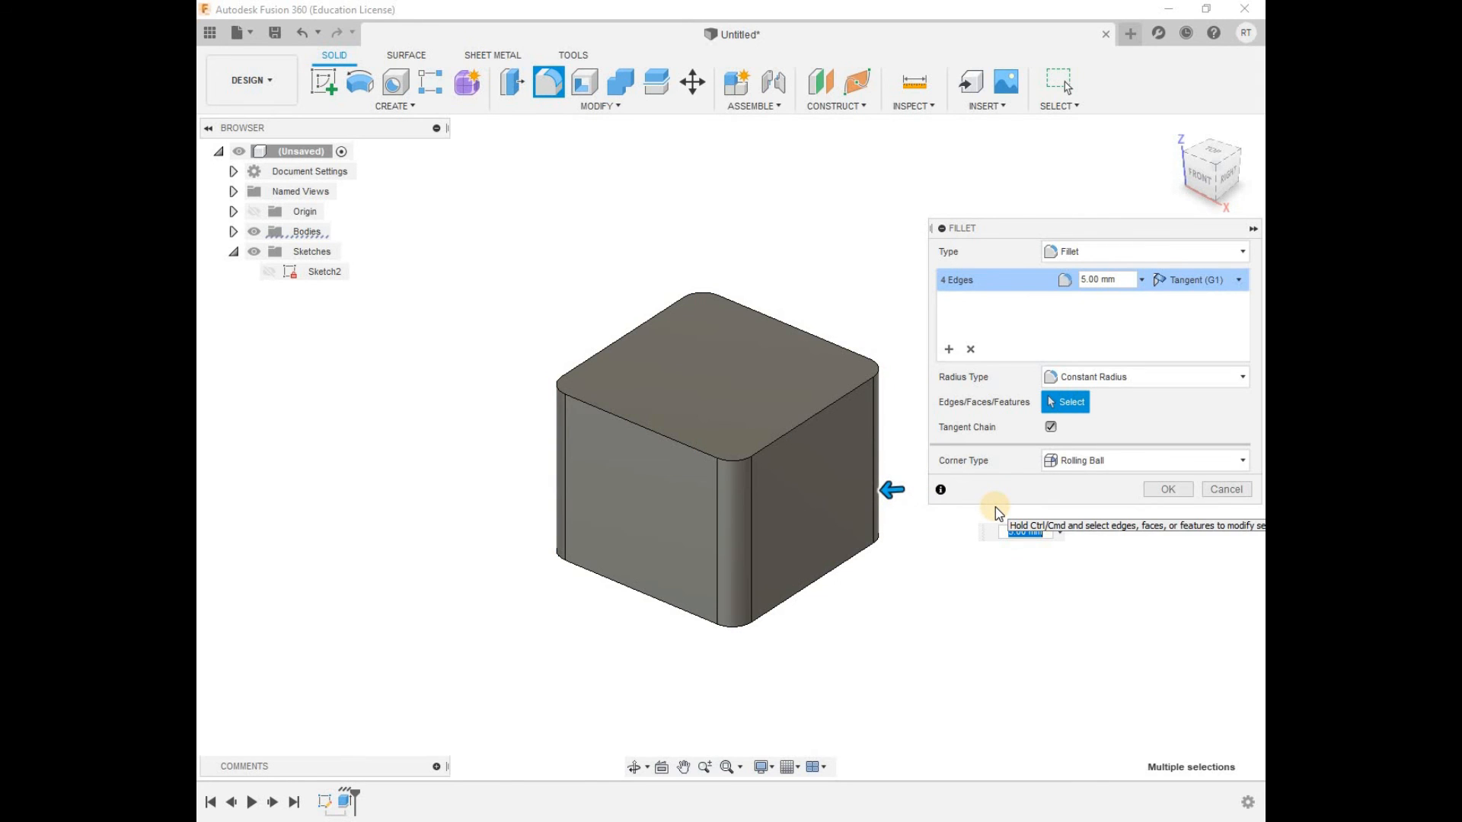
text(3)
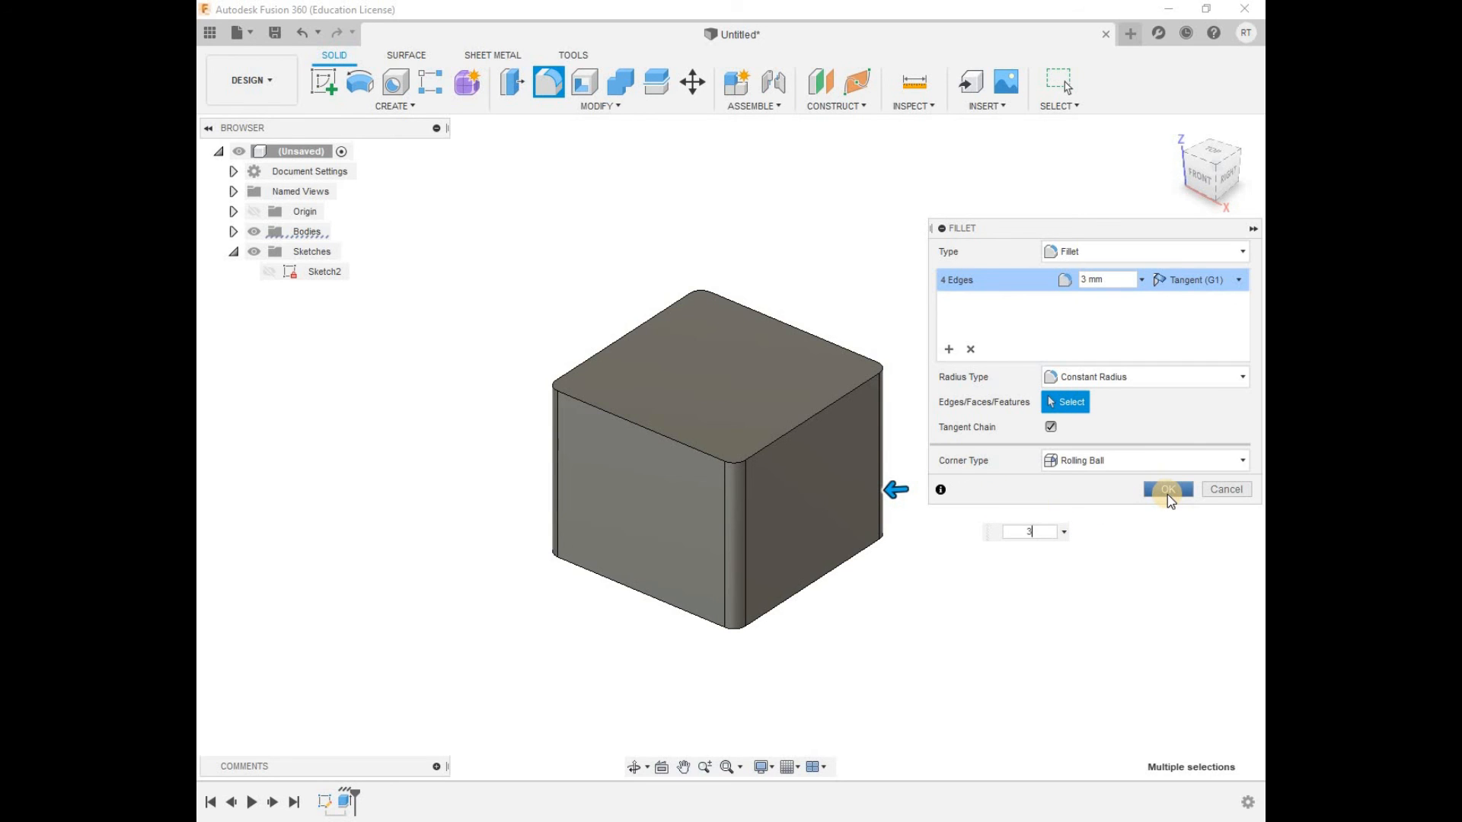
click(1168, 490)
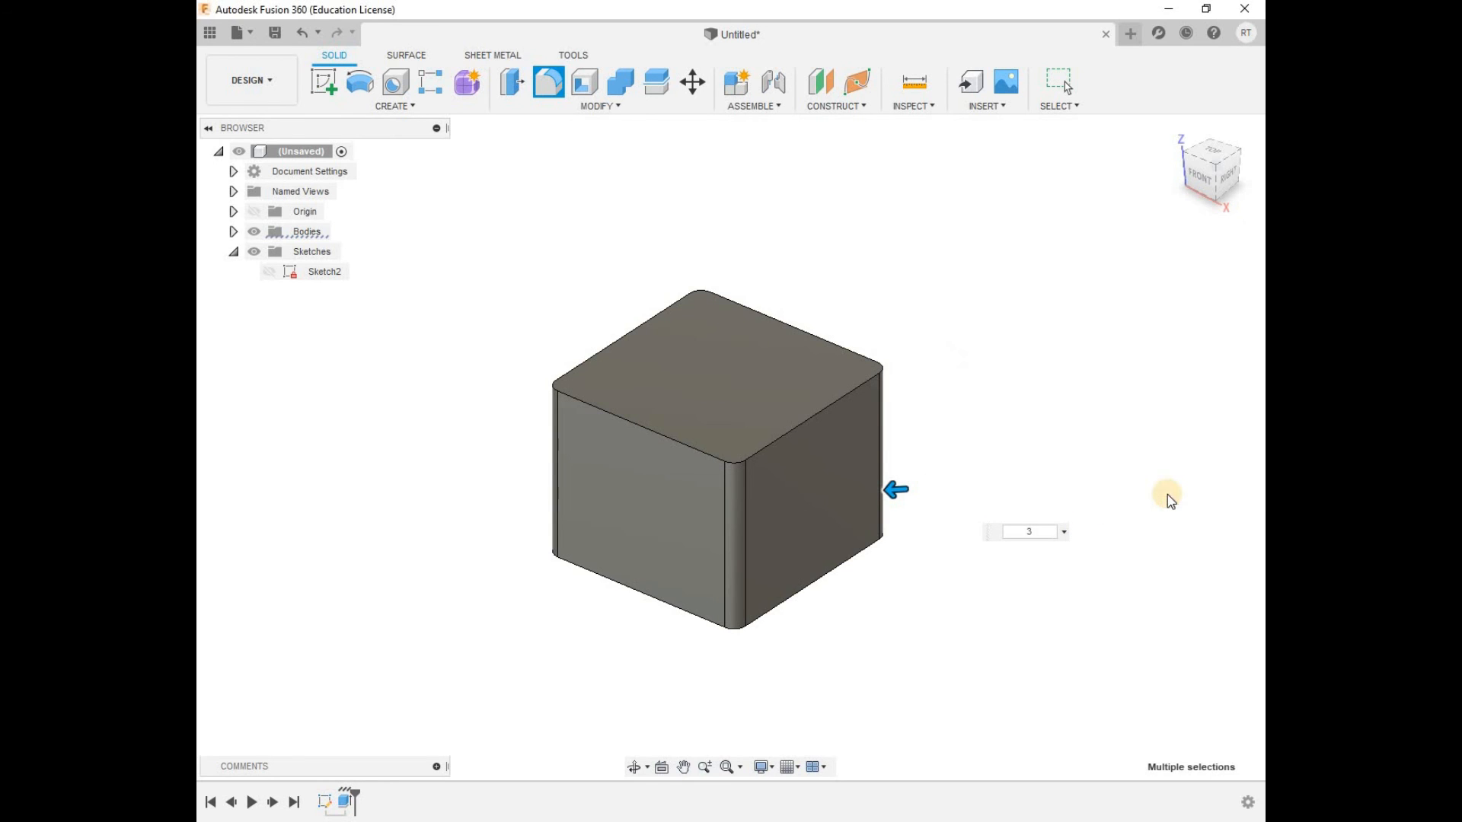
Examine the filleted block against its square base sketch by temporarily showing the sketch and hiding the body, restoring both visibilities.
click(638, 769)
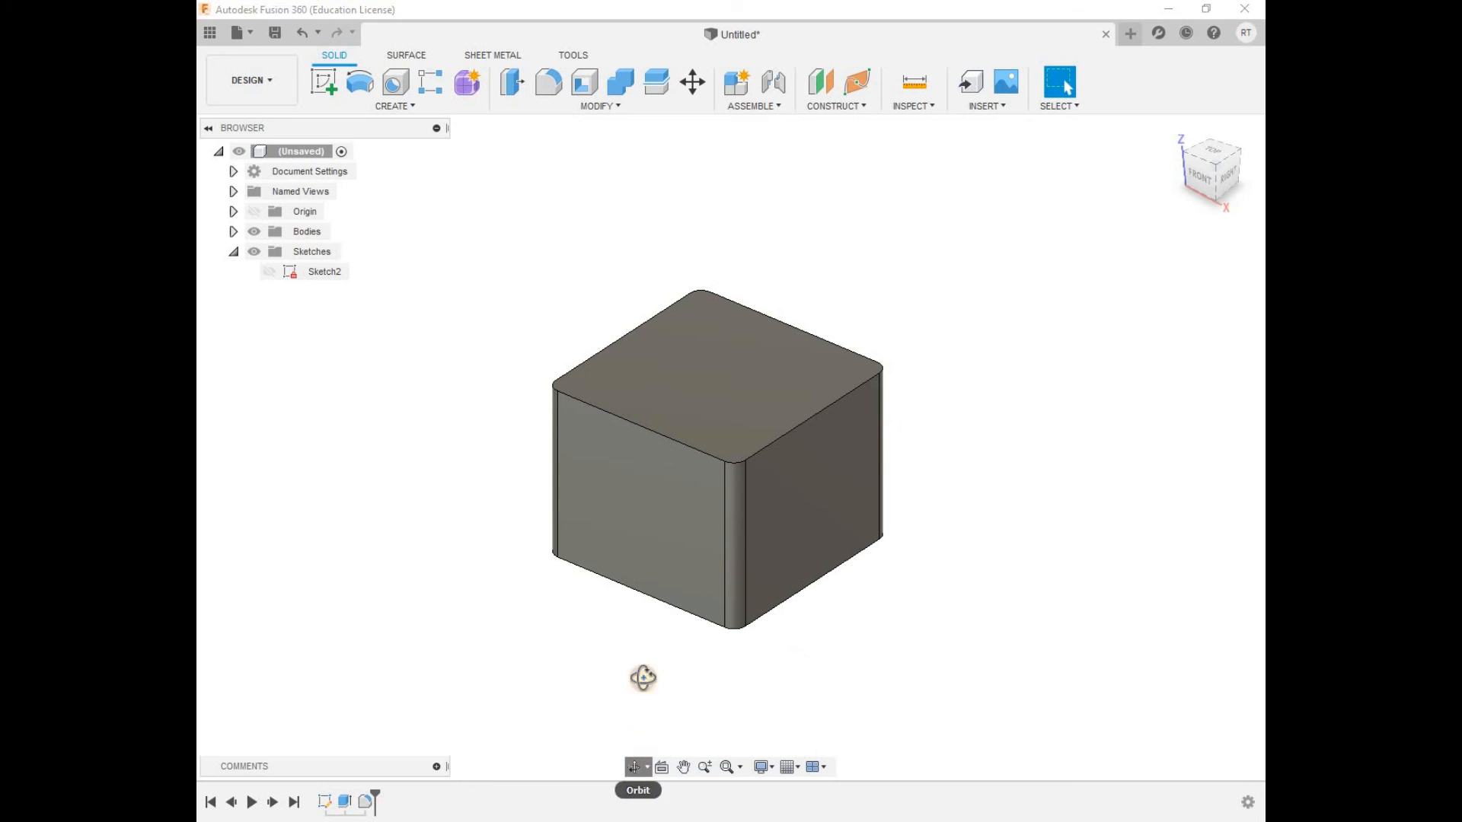
mouse_move(698, 607)
mouse_down()
mouse_move(829, 627)
mouse_move(886, 608)
mouse_move(754, 656)
mouse_move(630, 587)
mouse_move(552, 569)
mouse_move(604, 614)
mouse_move(744, 624)
mouse_move(709, 624)
mouse_move(686, 591)
mouse_up()
key(Escape)
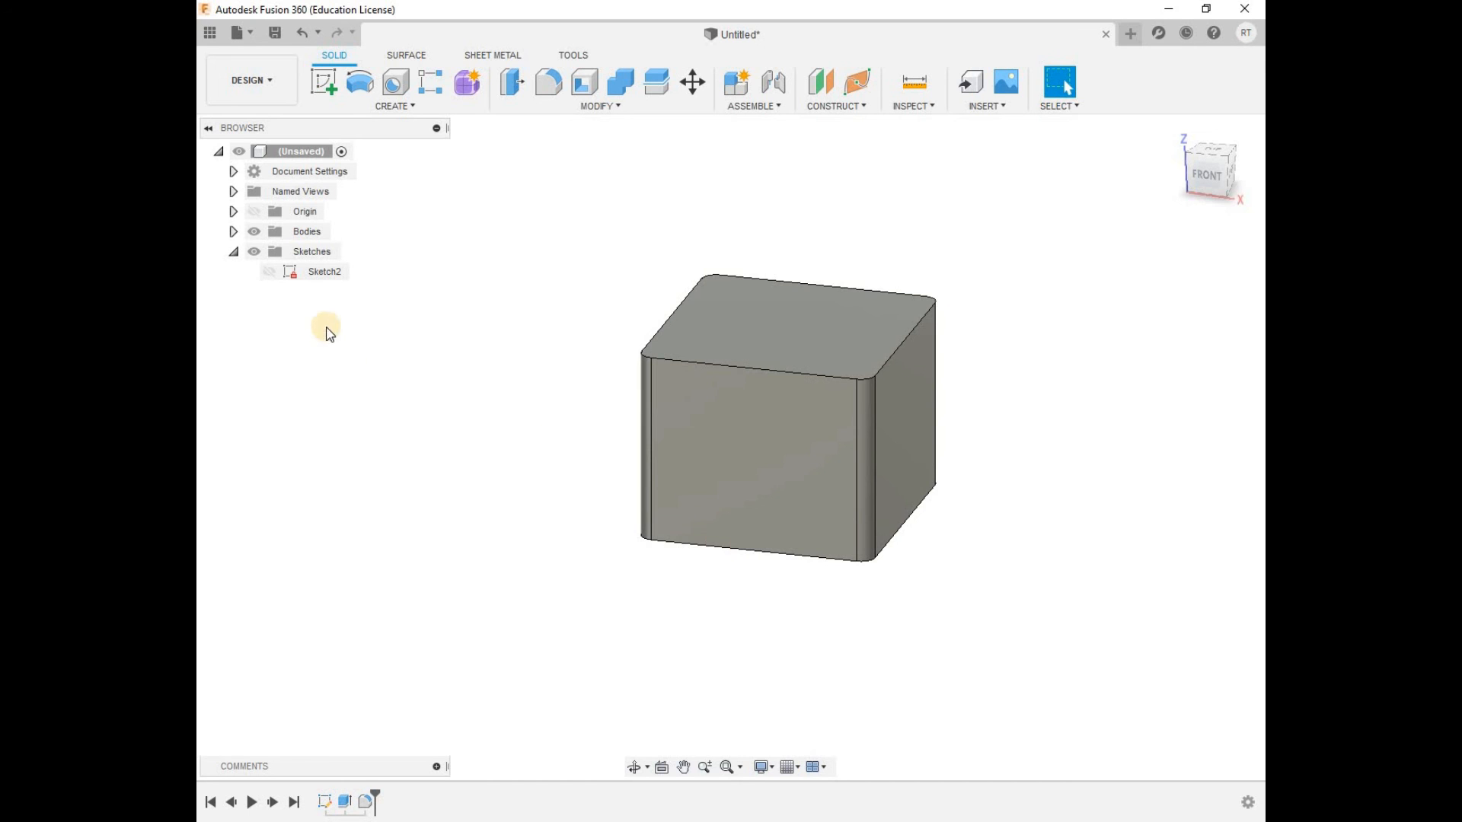
click(272, 272)
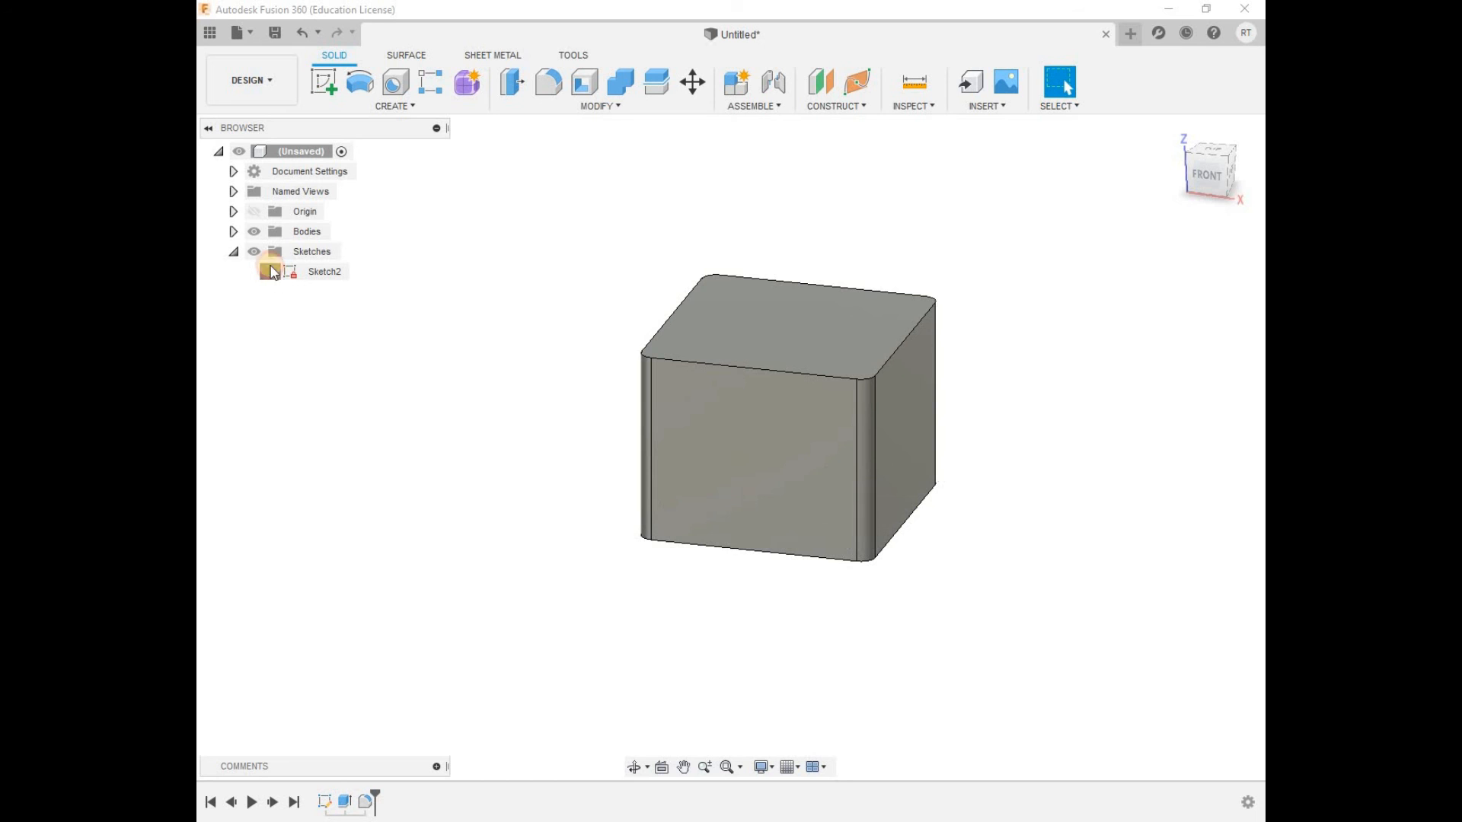
click(261, 239)
click(260, 239)
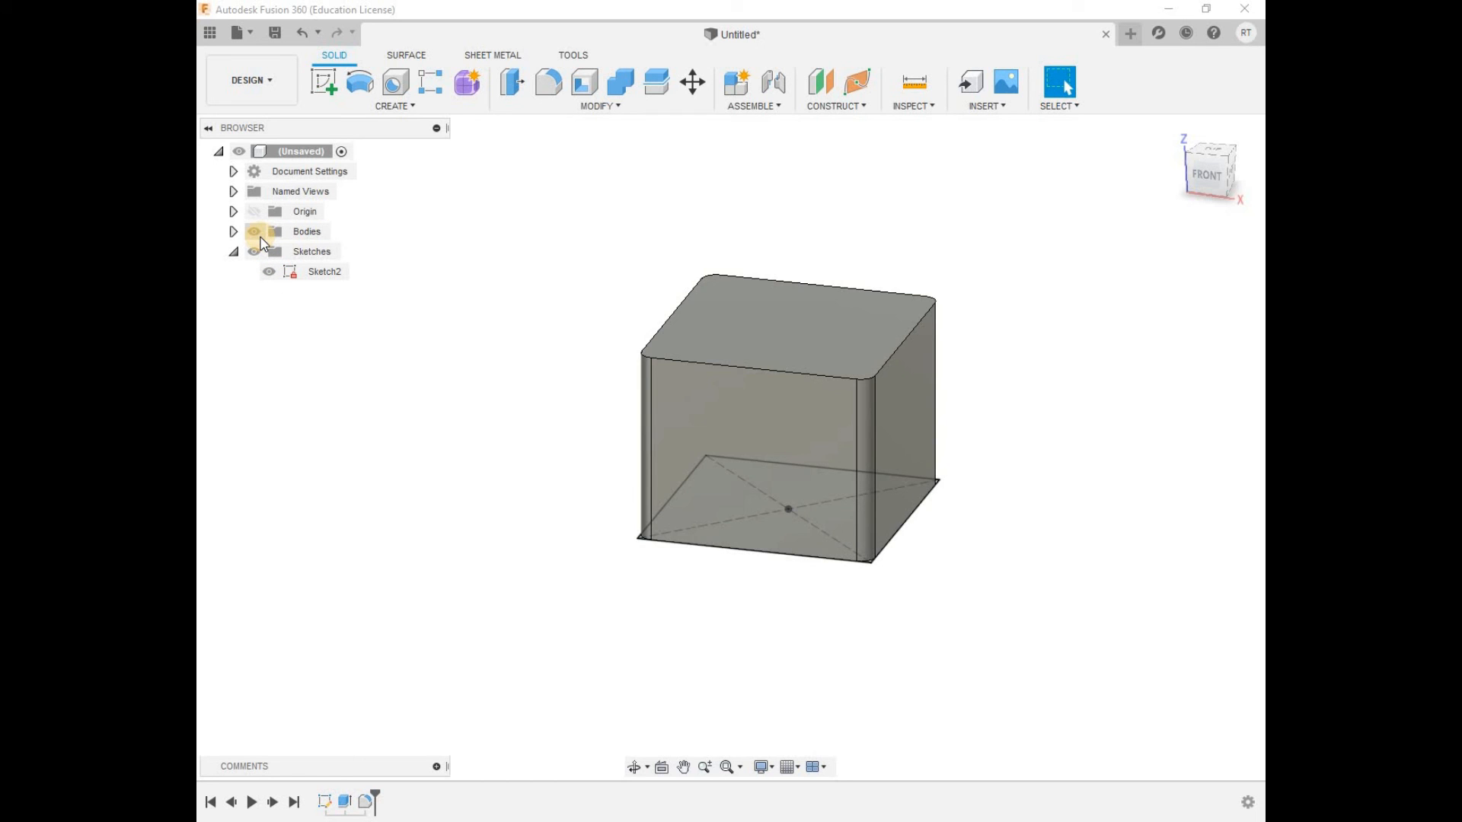
click(269, 272)
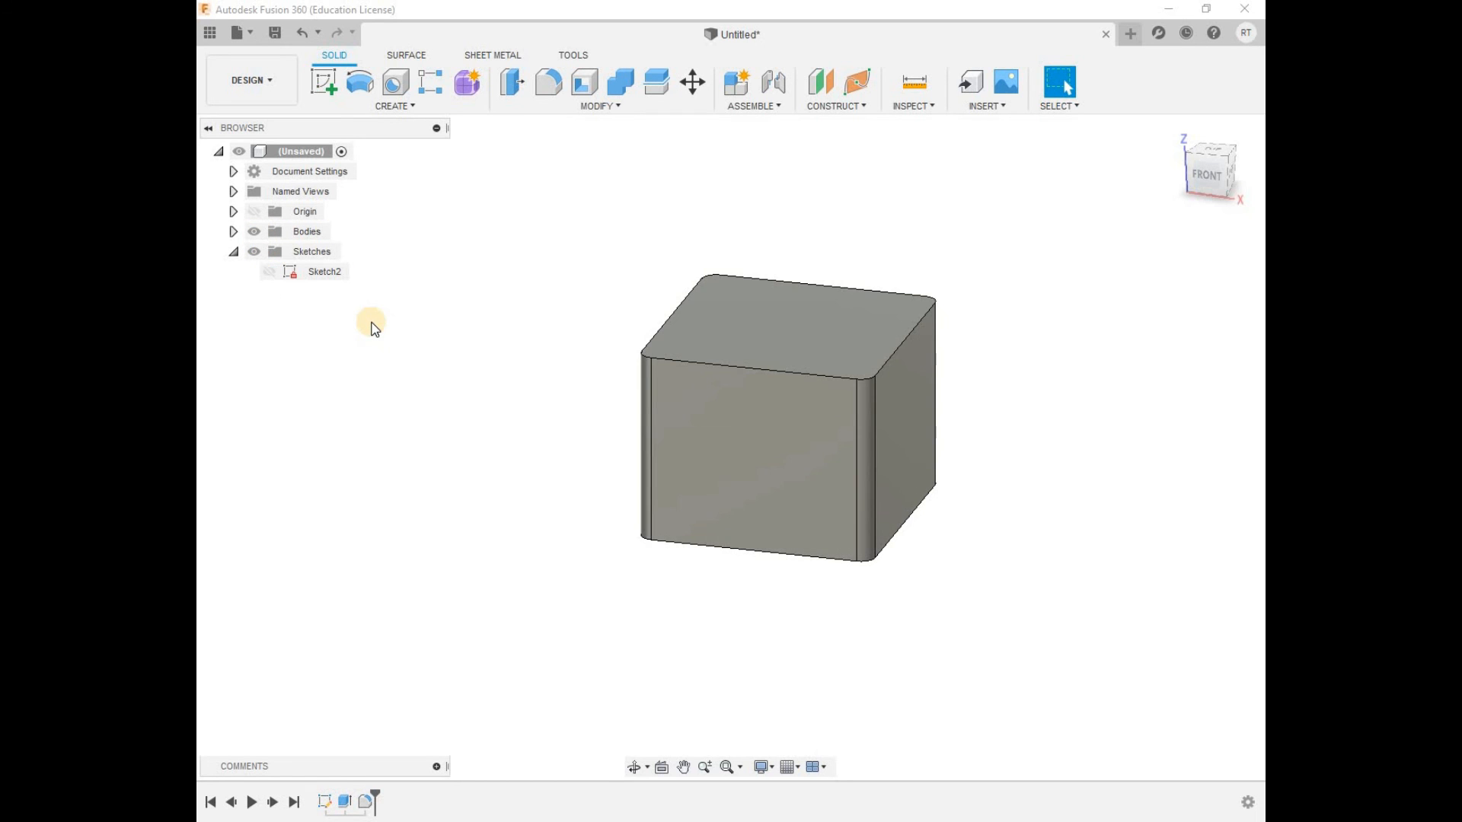